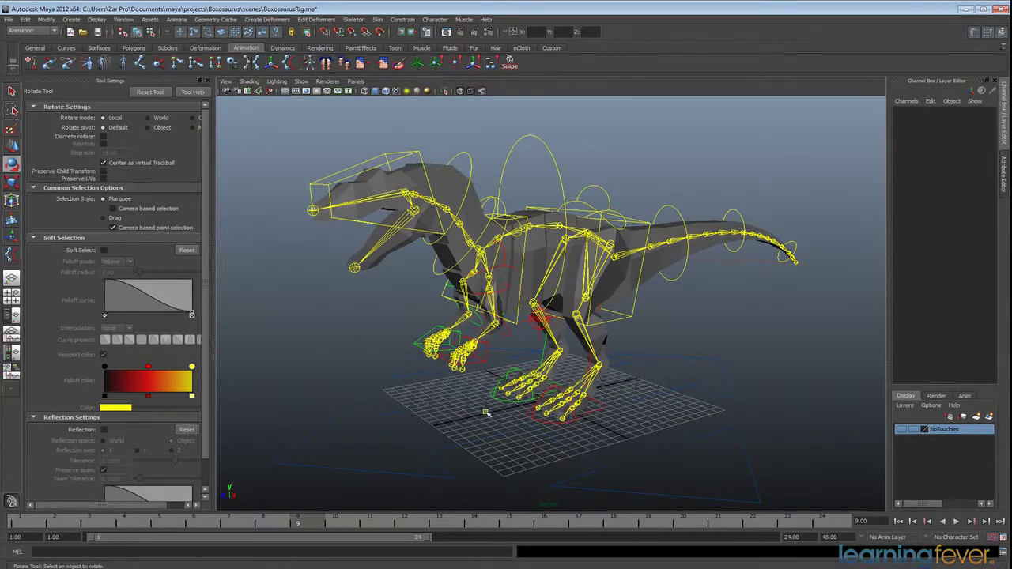
# Step: Select the control curves of both hands and both feet together
pyautogui.keyDown('alt'); pyautogui.moveTo(486, 413); pyautogui.dragTo(603, 385); pyautogui.keyUp('alt')
pyautogui.scroll(5, 575, 411)
pyautogui.click(599, 380)
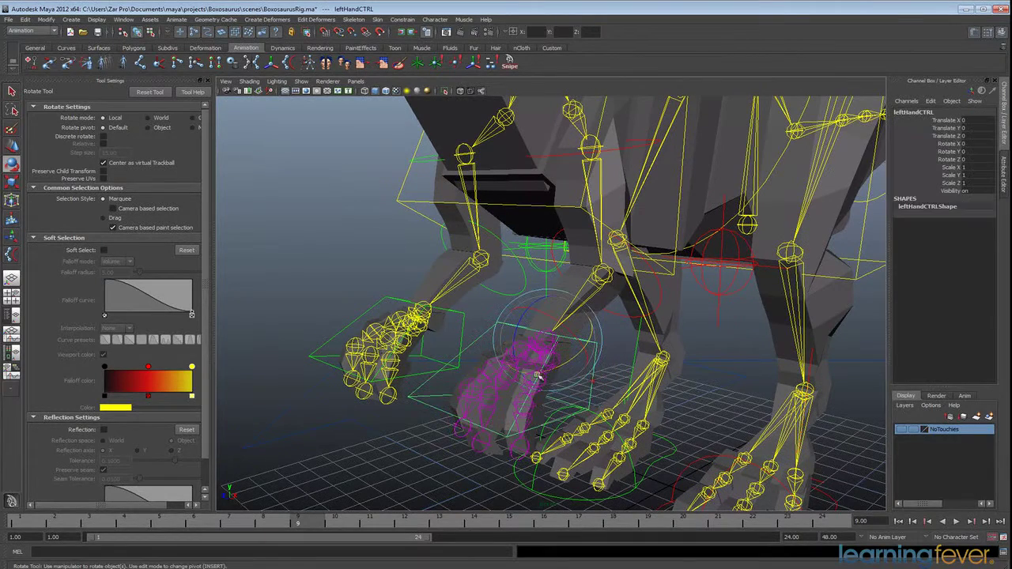
pyautogui.keyDown('shift'); pyautogui.click(381, 302); pyautogui.keyUp('shift')
pyautogui.keyDown('shift'); pyautogui.click(639, 489); pyautogui.keyUp('shift')
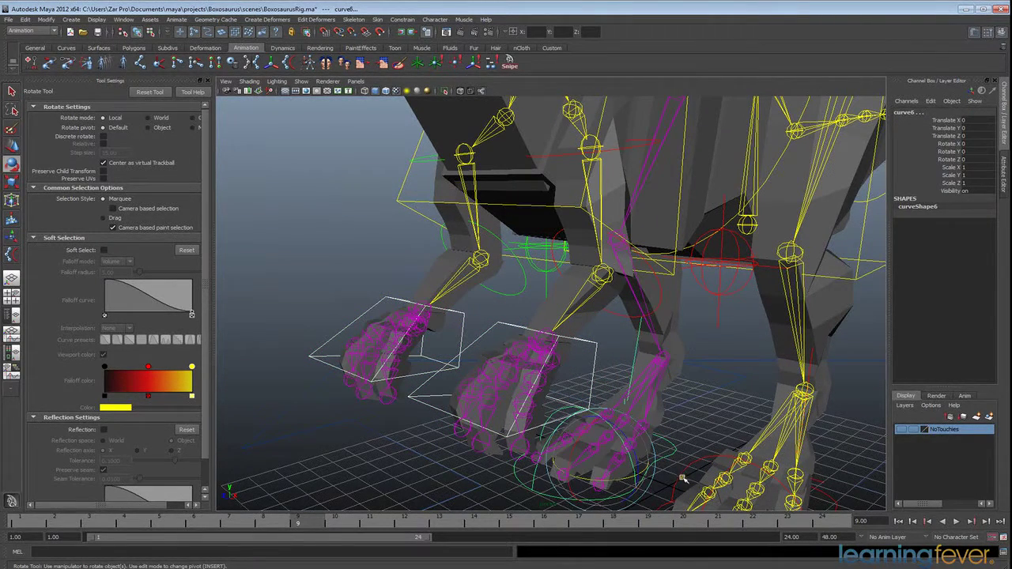
pyautogui.keyDown('shift'); pyautogui.click(680, 473); pyautogui.keyUp('shift')
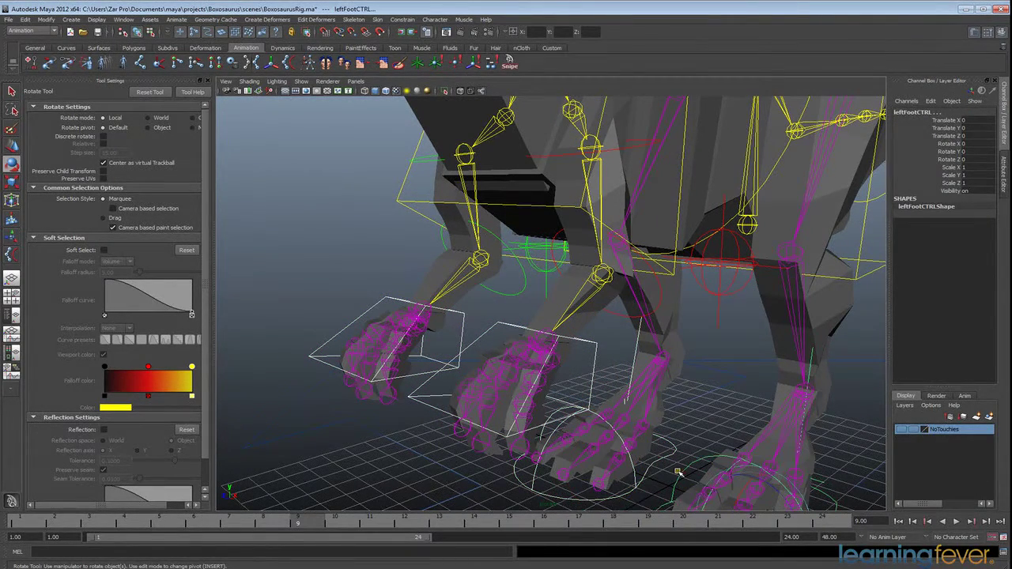
# Step: Add two keyable float attributes named spread and curl to the selected hand and foot controls
pyautogui.click(27, 19)
pyautogui.moveTo(45, 20)
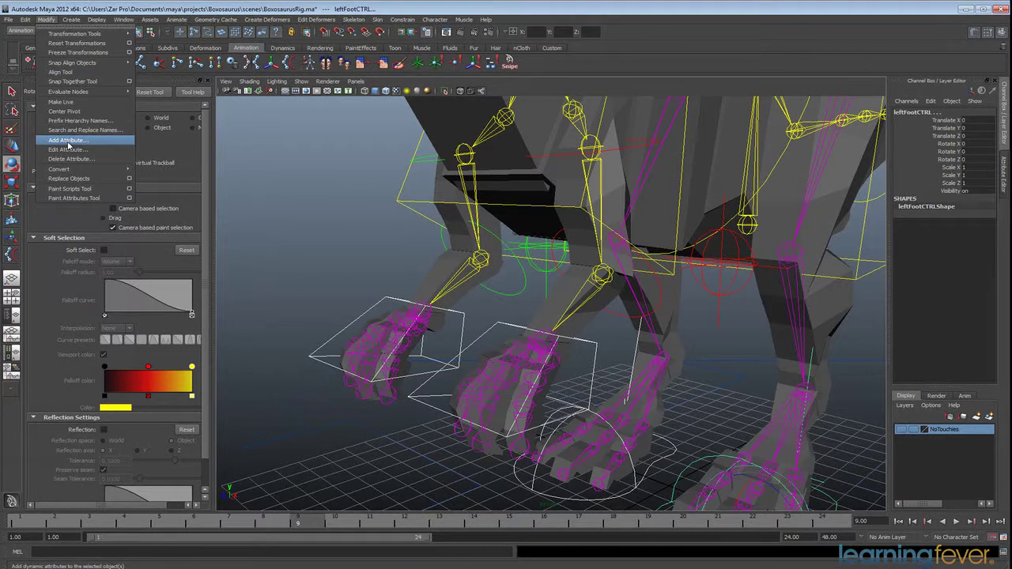
pyautogui.click(68, 141)
pyautogui.click(476, 234)
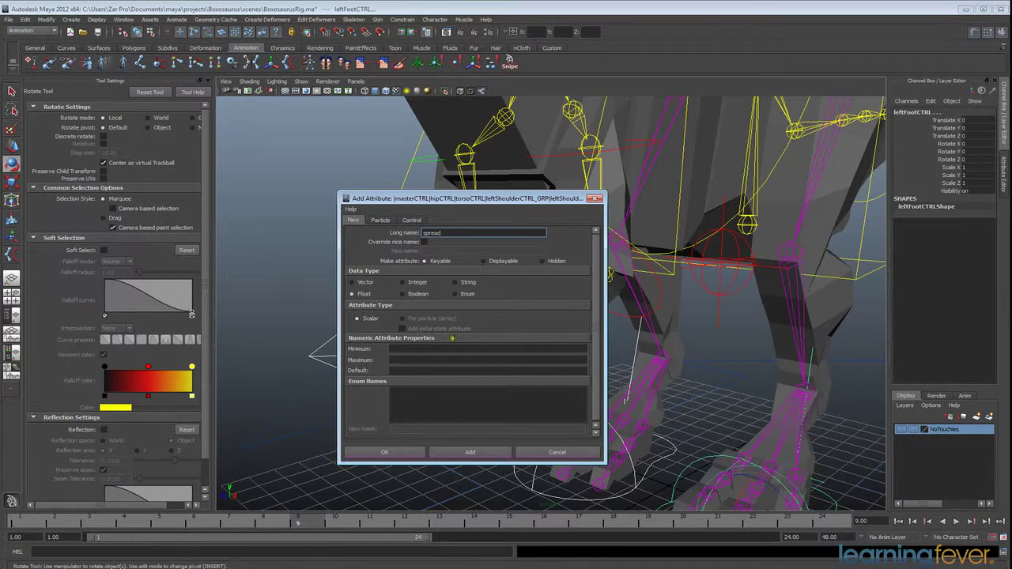
pyautogui.click(472, 452)
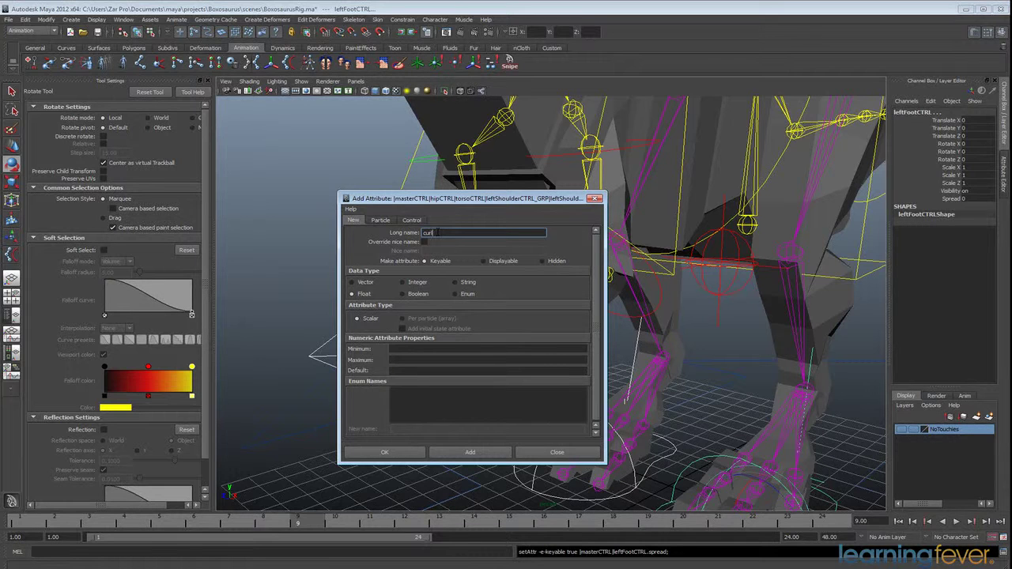
pyautogui.click(465, 453)
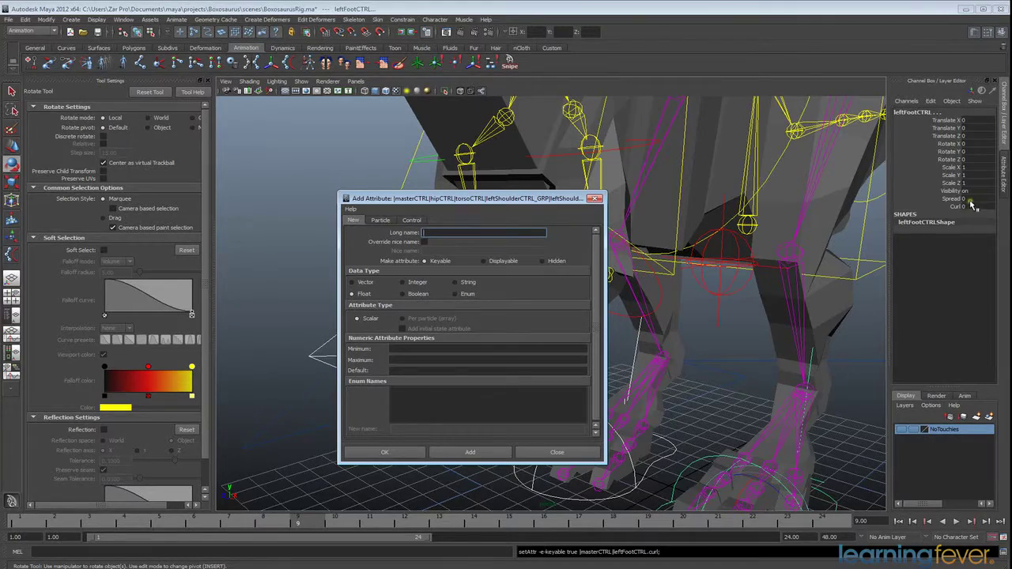
pyautogui.click(596, 198)
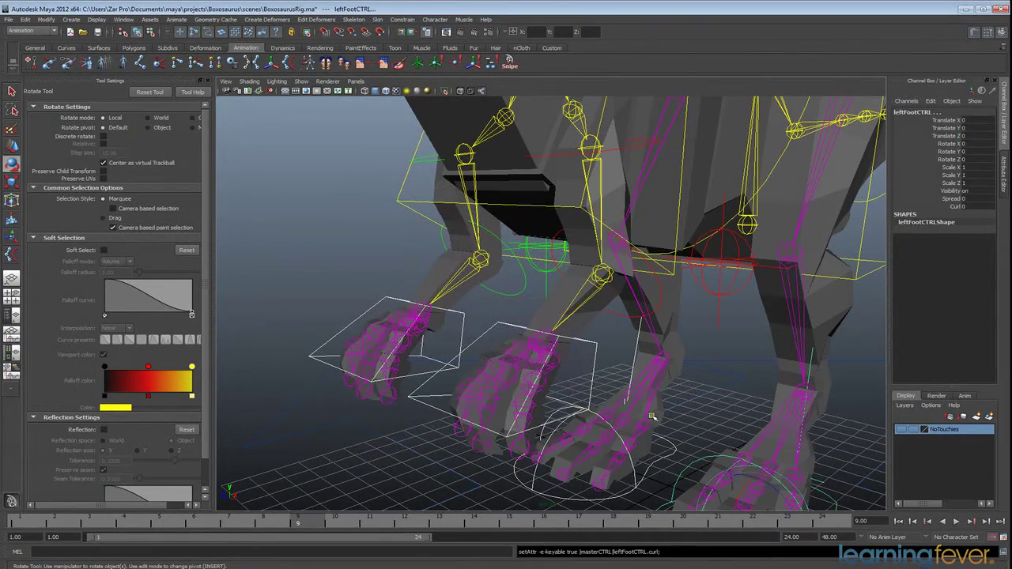
# Step: Open the Expression Editor for the left hand control, filter it by expression name and enlarge its window
pyautogui.keyDown('alt'); pyautogui.moveTo(653, 417); pyautogui.dragTo(501, 422); pyautogui.keyUp('alt')
pyautogui.click(565, 357)
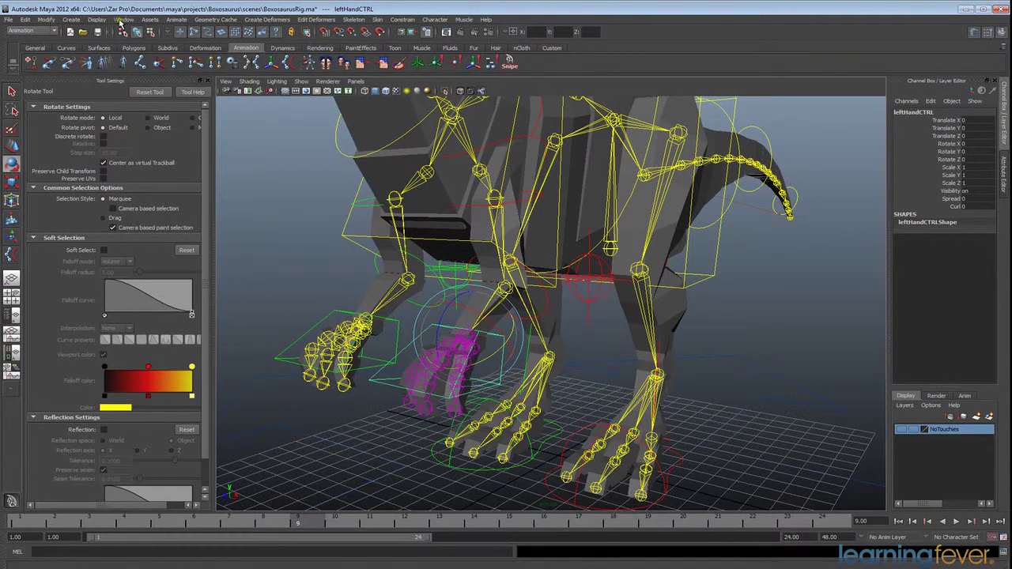
pyautogui.click(121, 21)
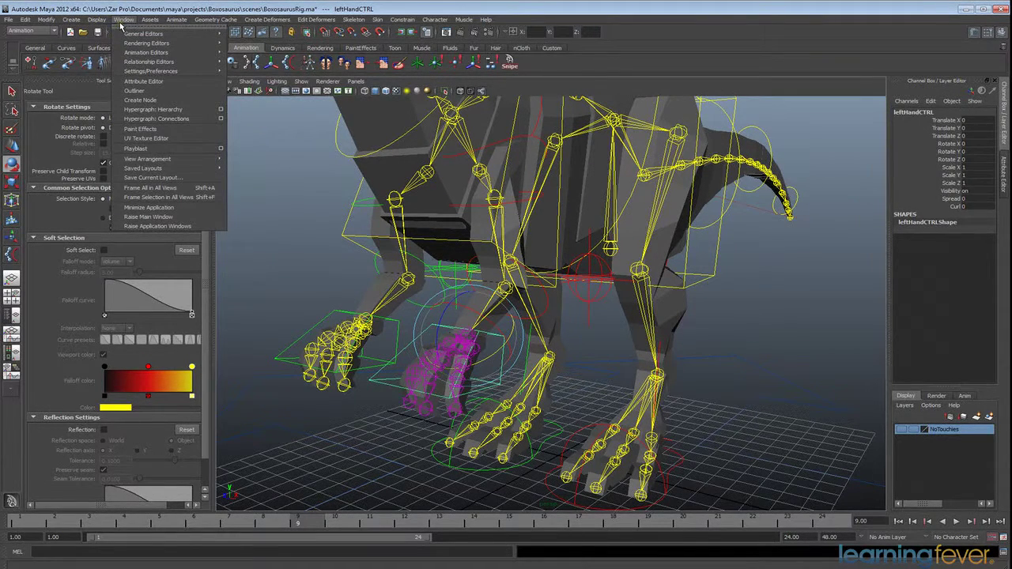
pyautogui.moveTo(158, 62)
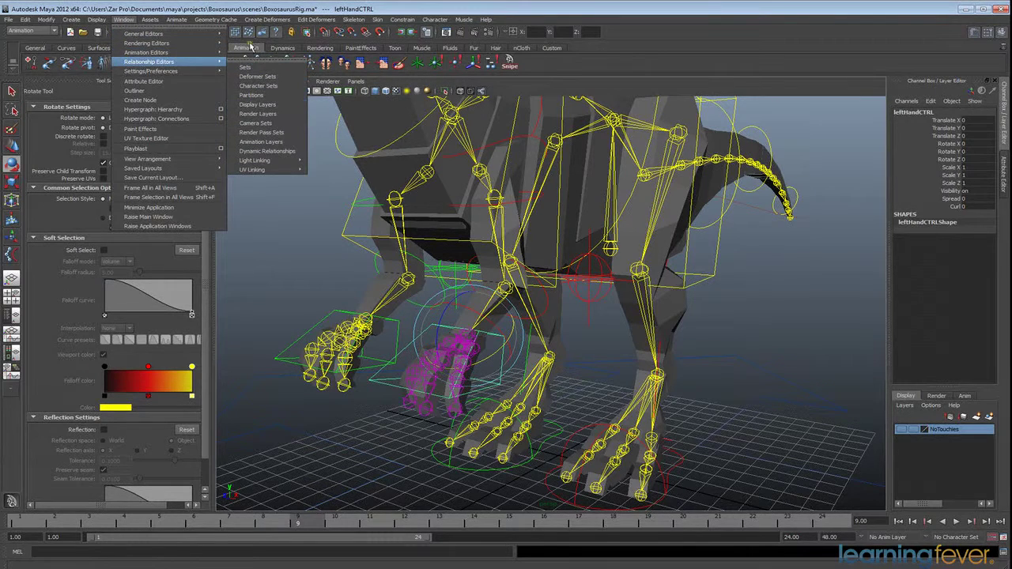
pyautogui.click(250, 117)
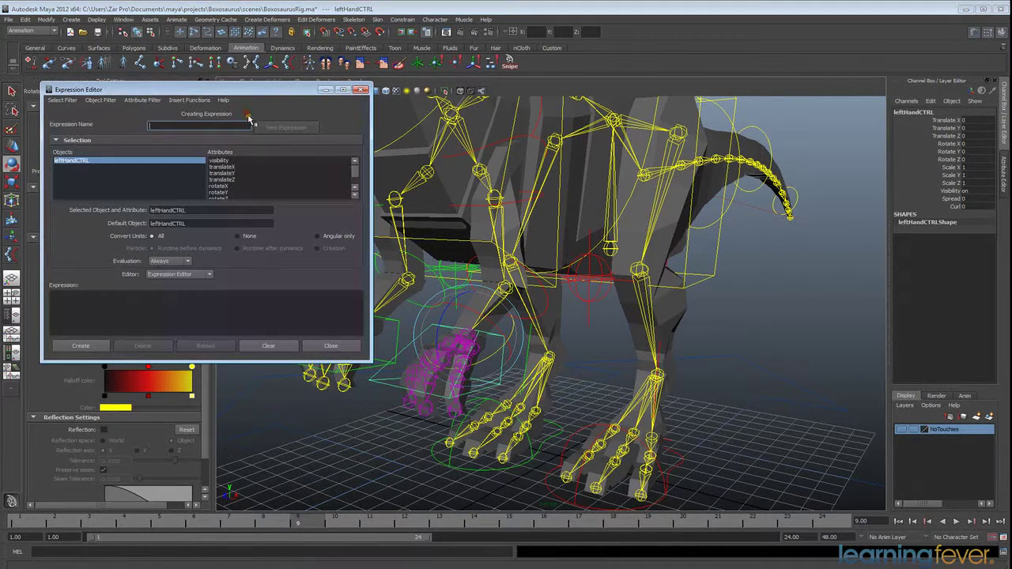
pyautogui.click(57, 101)
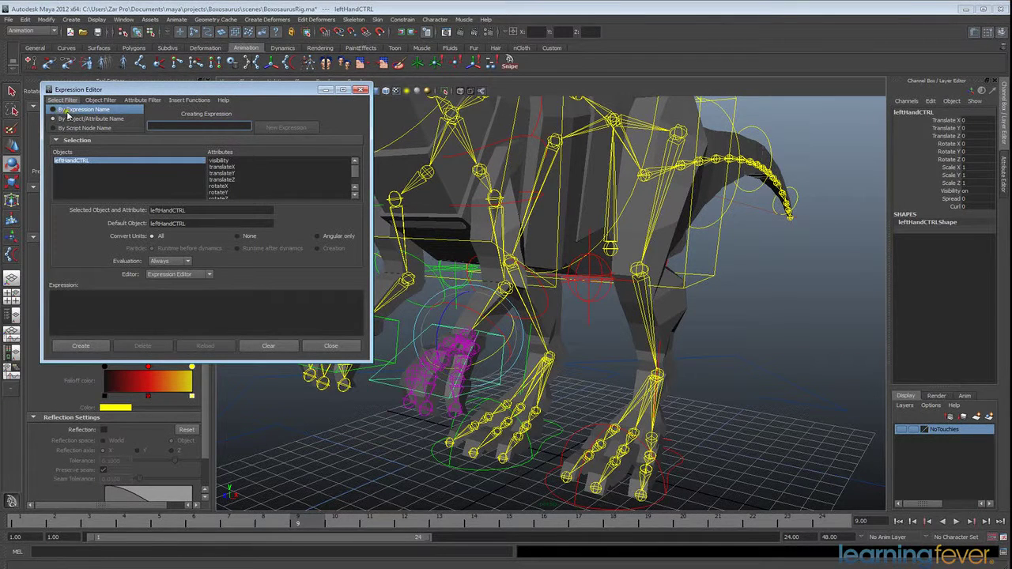
pyautogui.click(69, 110)
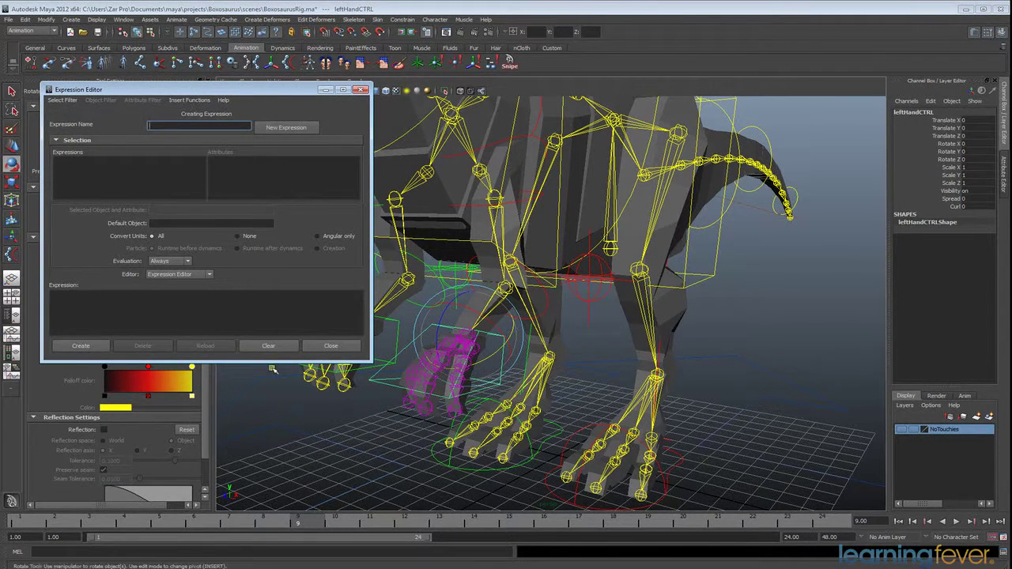
pyautogui.moveTo(273, 368); pyautogui.dragTo(274, 405)
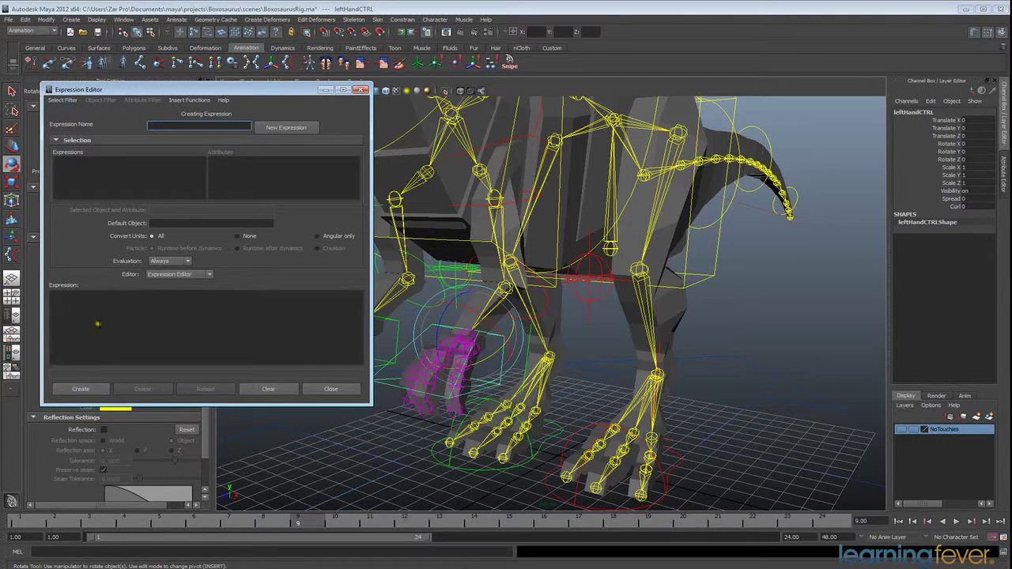
# Step: Start a new expression with the comment line //Hand Controls
pyautogui.click(95, 314)
pyautogui.click(97, 316)
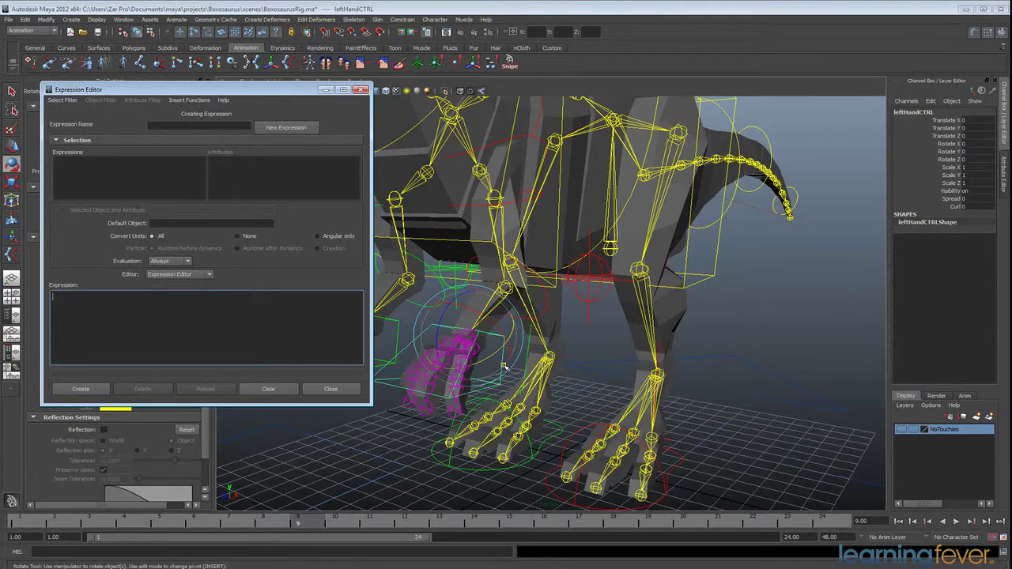
pyautogui.keyDown('alt'); pyautogui.moveTo(505, 366); pyautogui.dragTo(622, 379); pyautogui.keyUp('alt')
pyautogui.click(78, 300)
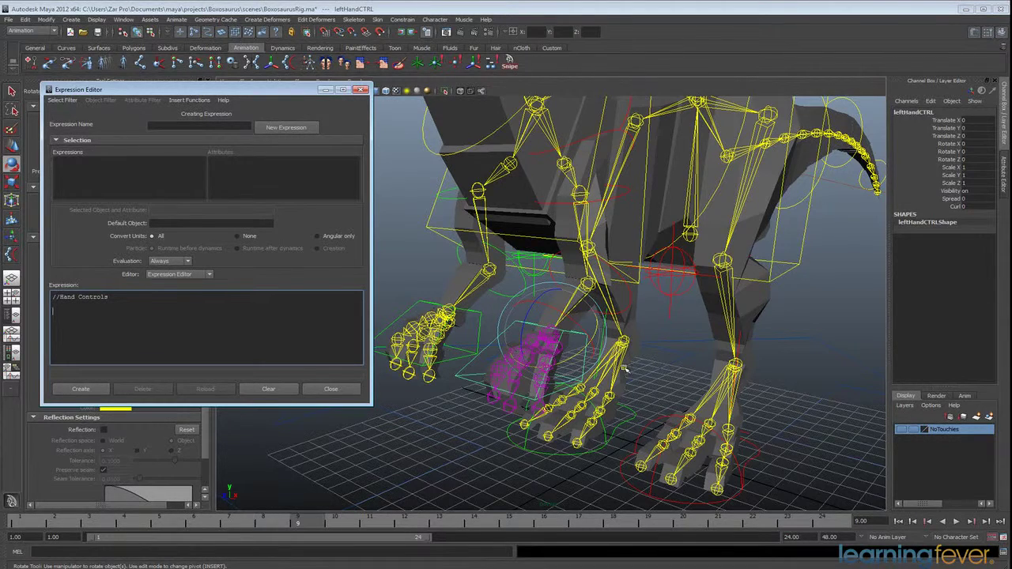
# Step: Enter leftRing01.rotateZ below the comment, test-rotating the left ring finger's base joint about Z and undoing the rotation
pyautogui.scroll(5, 569, 376)
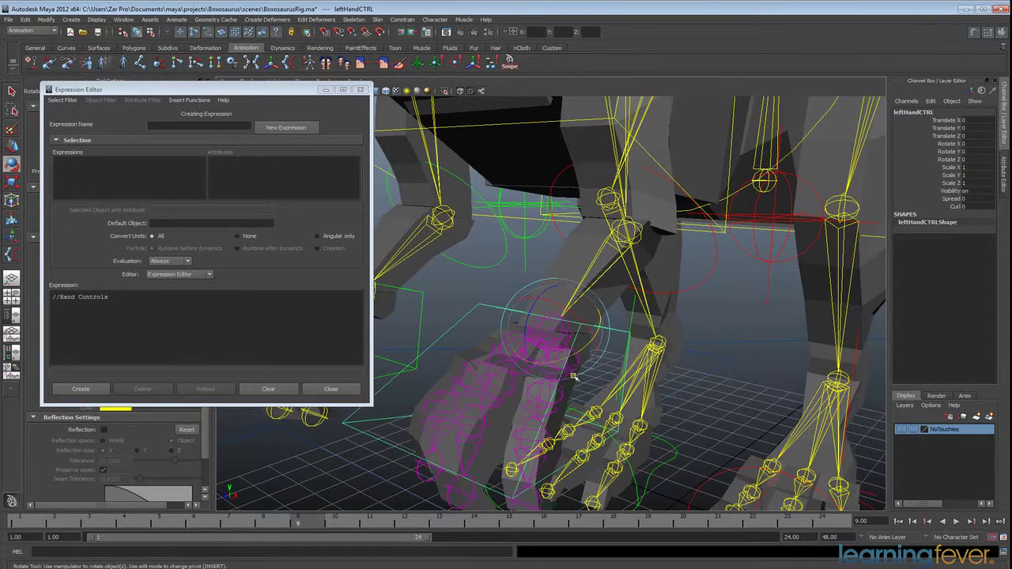
pyautogui.scroll(1, 571, 378)
pyautogui.click(571, 393)
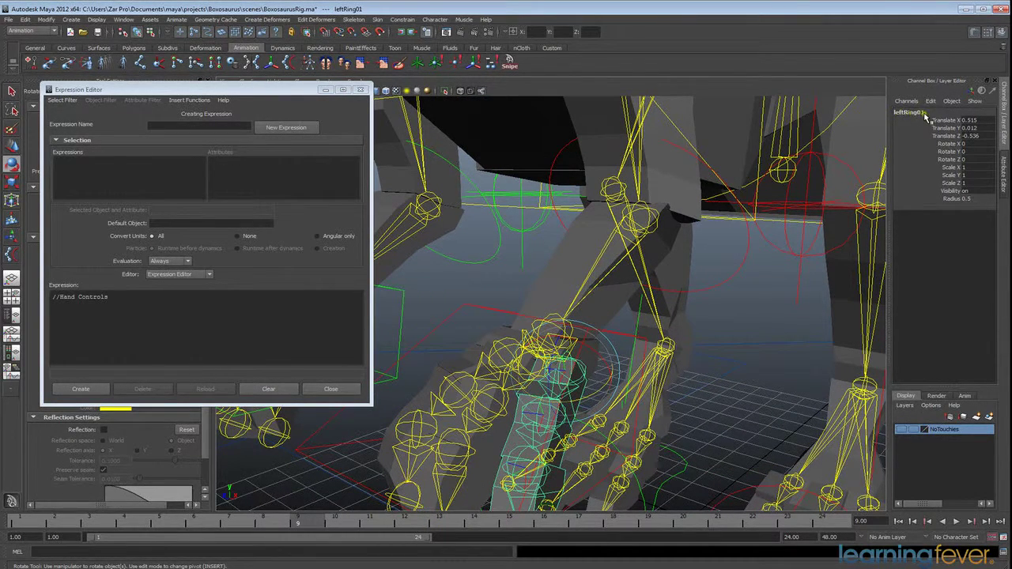
pyautogui.click(57, 312)
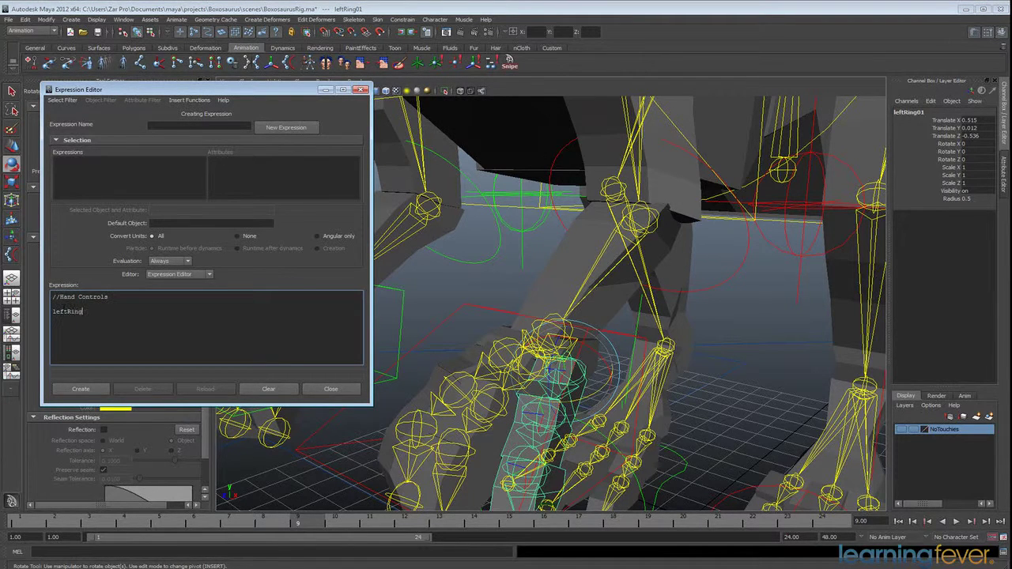
pyautogui.write('leftRing01.rotateZ')
pyautogui.moveTo(556, 358)
pyautogui.mouseDown()
pyautogui.moveTo(568, 379)
pyautogui.moveTo(558, 406)
pyautogui.moveTo(568, 365)
pyautogui.moveTo(563, 405)
pyautogui.moveTo(565, 346)
pyautogui.mouseUp()
pyautogui.hotkey('ctrl', 'z')
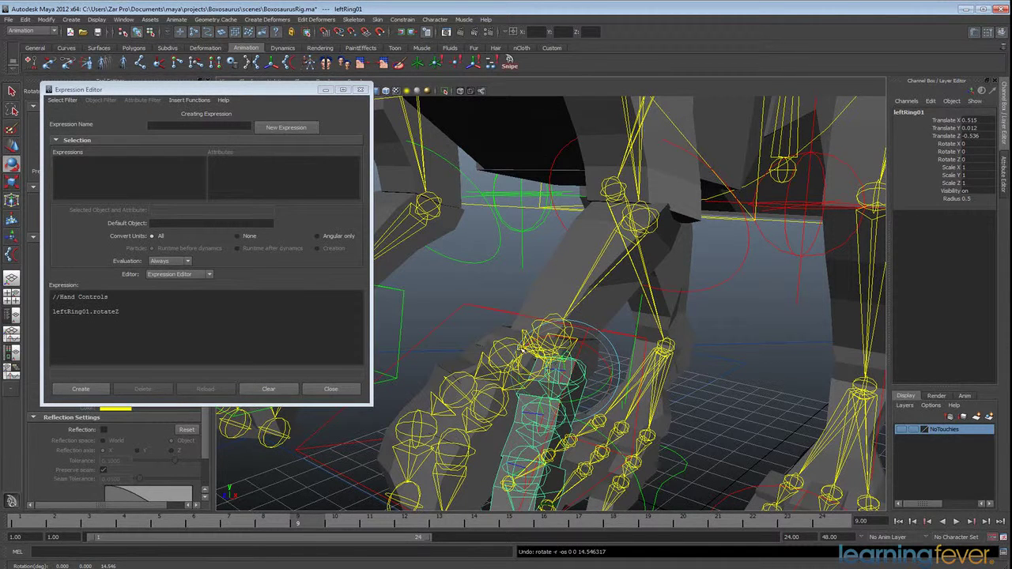
# Step: Duplicate the ring finger line twice and renumber the copies to leftRing02.rotateZ and leftRing03.rotateZ
pyautogui.moveTo(123, 313); pyautogui.dragTo(72, 320)
pyautogui.hotkey('ctrl', 'c')
pyautogui.click(52, 313)
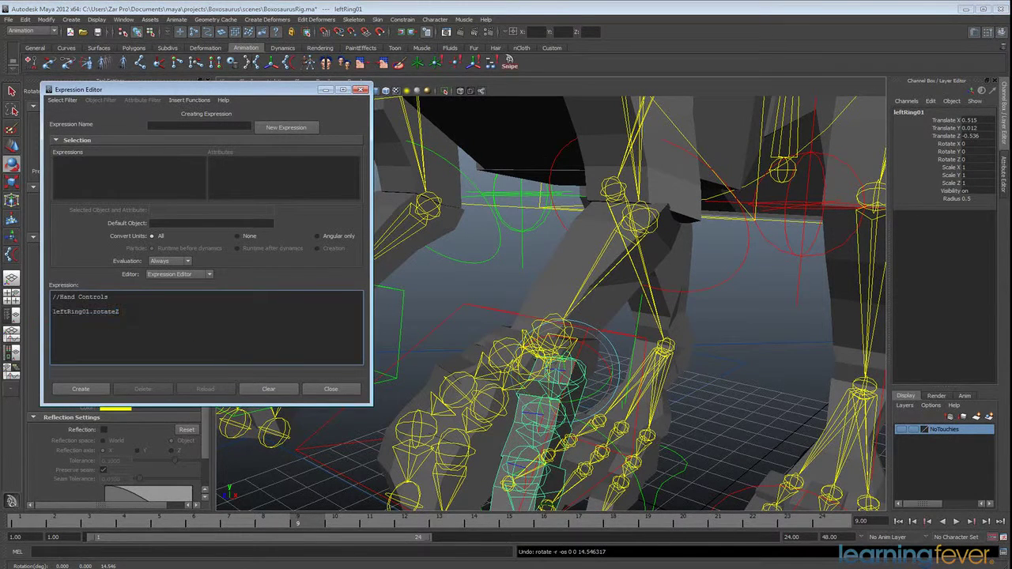
pyautogui.hotkey('ctrl', 'v')
pyautogui.hotkey('ctrl', 'v')
pyautogui.moveTo(85, 319); pyautogui.dragTo(101, 318)
pyautogui.moveTo(86, 326); pyautogui.dragTo(96, 326)
pyautogui.write('03')
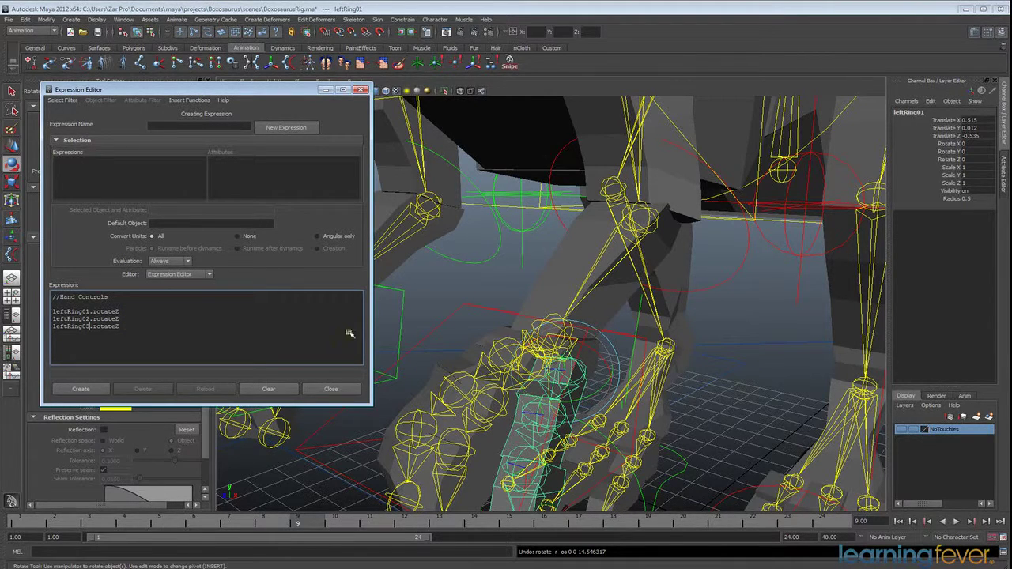
# Step: Complete the first ring finger line by assigning it =leftHandCTRL.curl;
pyautogui.keyDown('alt'); pyautogui.moveTo(596, 406); pyautogui.dragTo(597, 361, button='middle'); pyautogui.keyUp('alt')
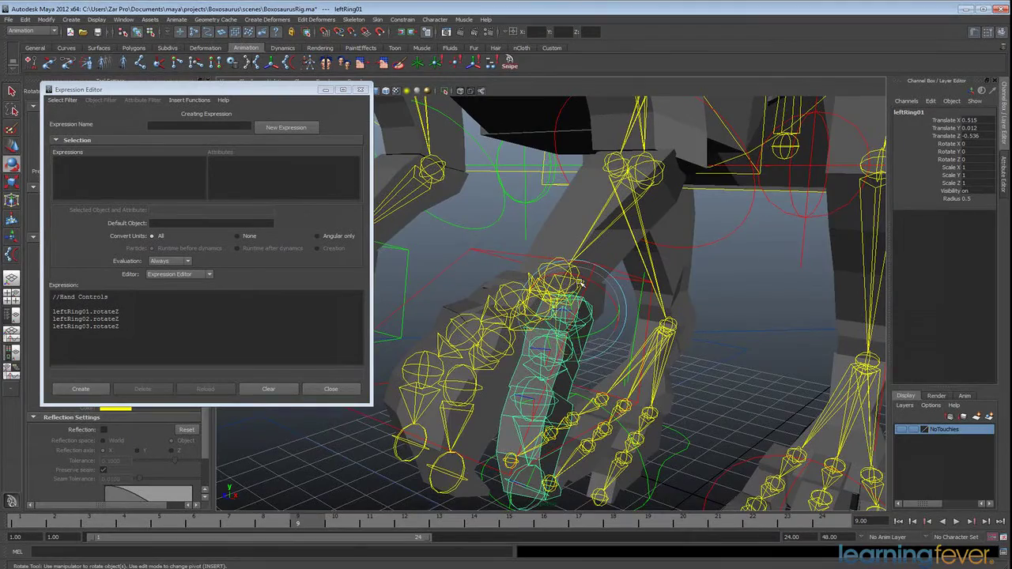
pyautogui.moveTo(596, 361)
pyautogui.keyDown('alt'); pyautogui.mouseDown()
pyautogui.moveTo(597, 329)
pyautogui.moveTo(598, 345)
pyautogui.mouseUp(); pyautogui.keyUp('alt')
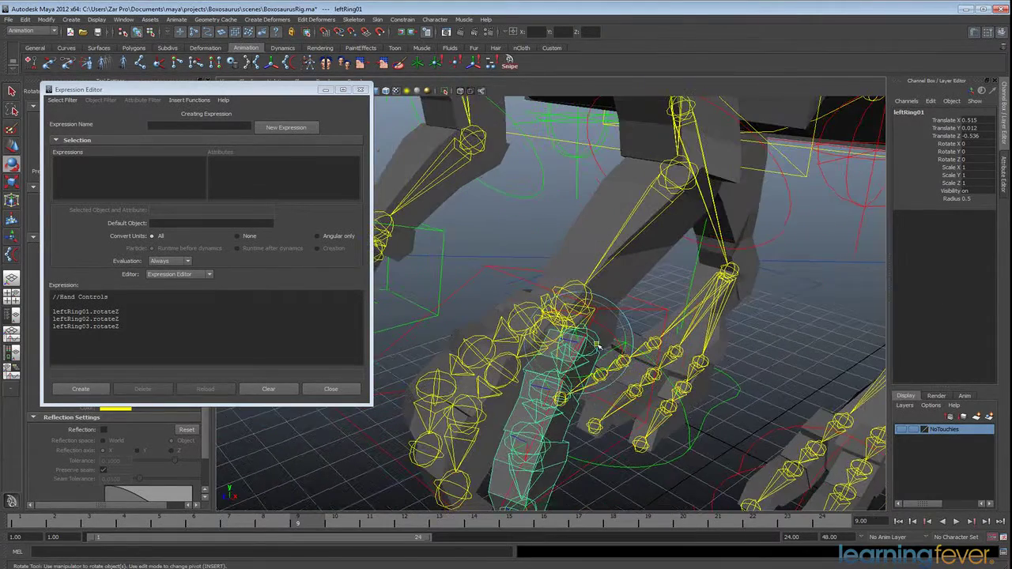
pyautogui.click(128, 314)
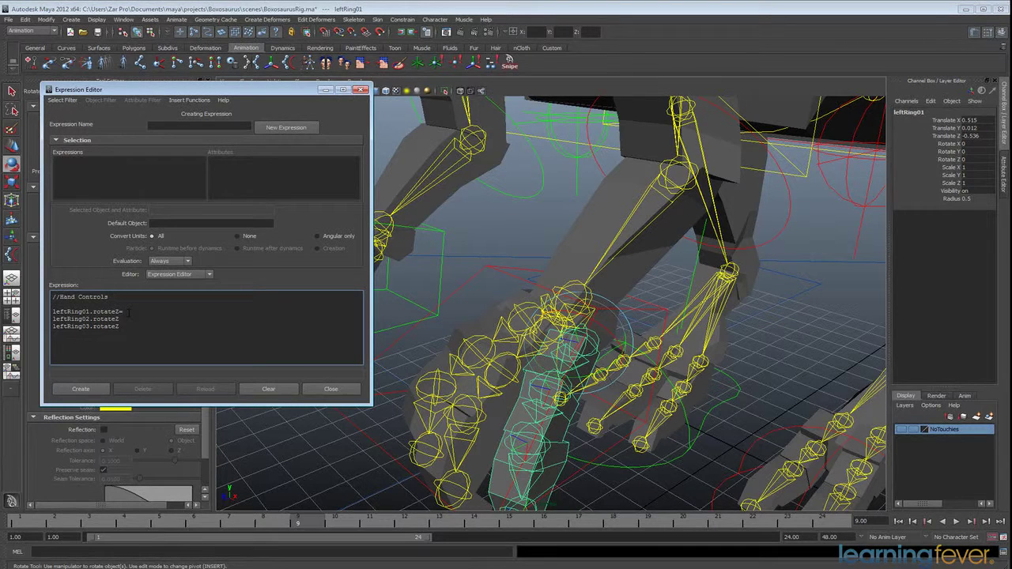
pyautogui.write('=leftHandCTRL')
pyautogui.click(492, 266)
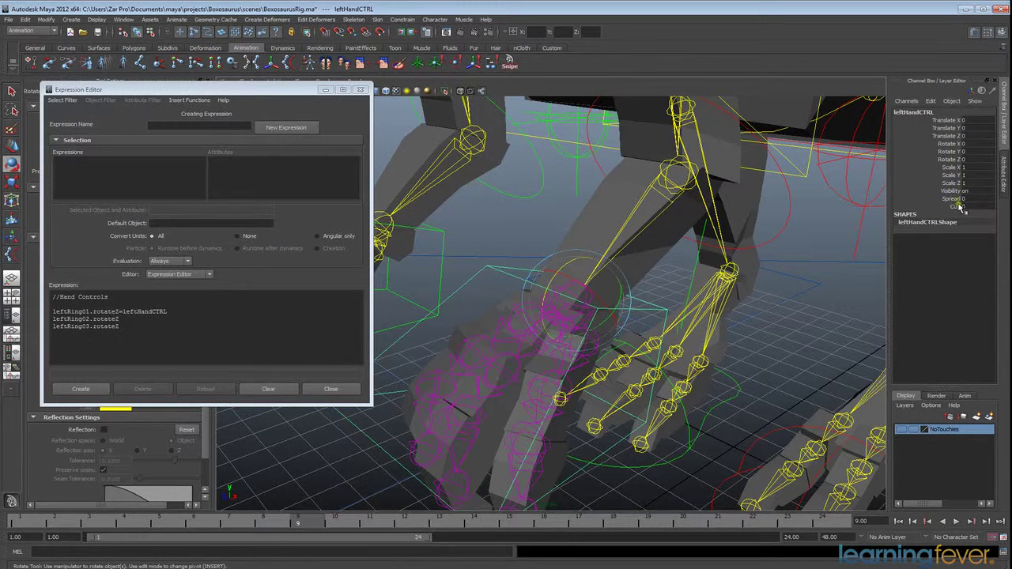
pyautogui.click(183, 311)
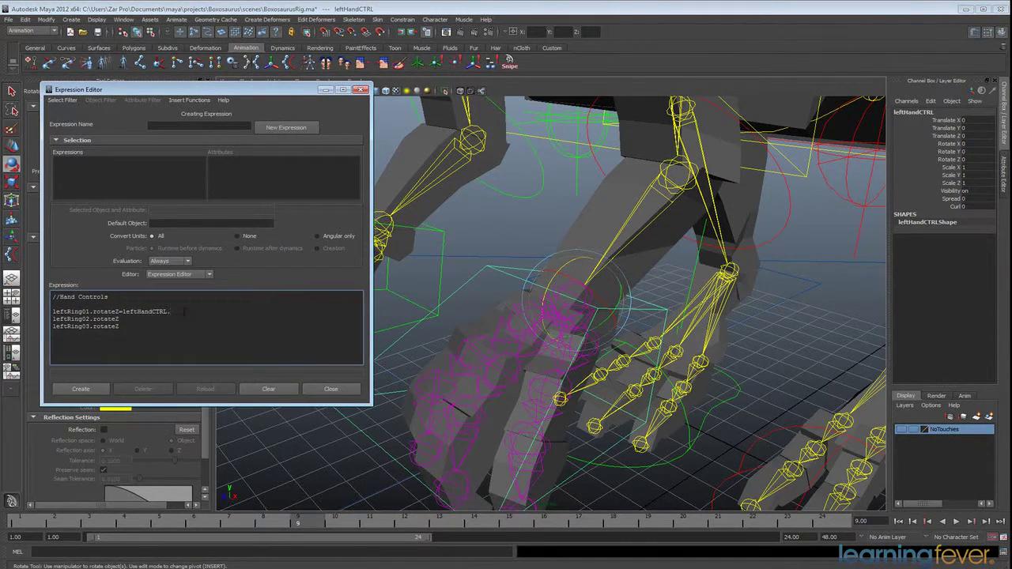
pyautogui.write('curl;')
# Step: Copy leftHandCTRL.curl; to the ends of the leftRing02 and leftRing03 lines and create the expression
pyautogui.moveTo(190, 312); pyautogui.dragTo(123, 312)
pyautogui.hotkey('ctrl', 'c')
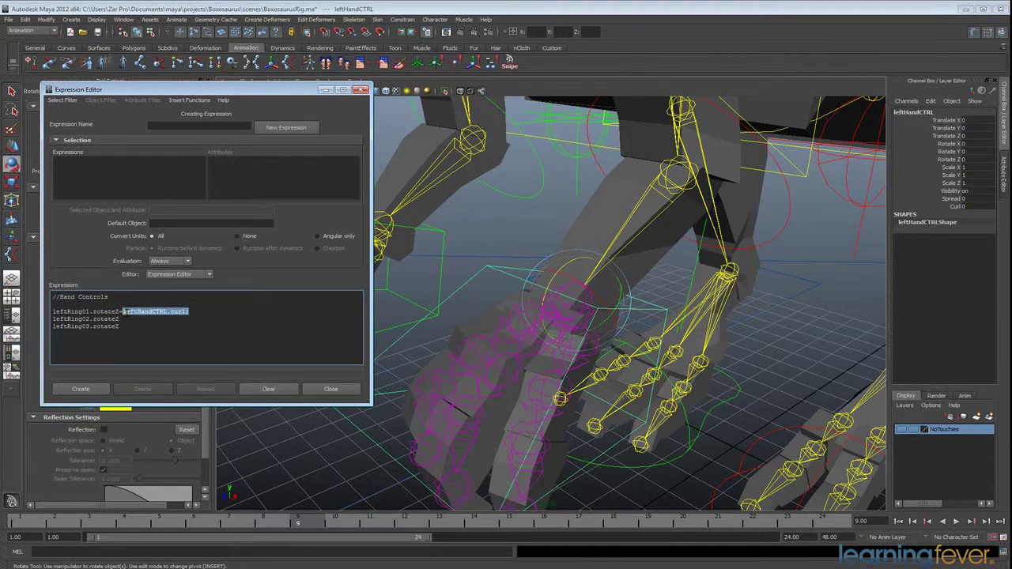
pyautogui.click(120, 319)
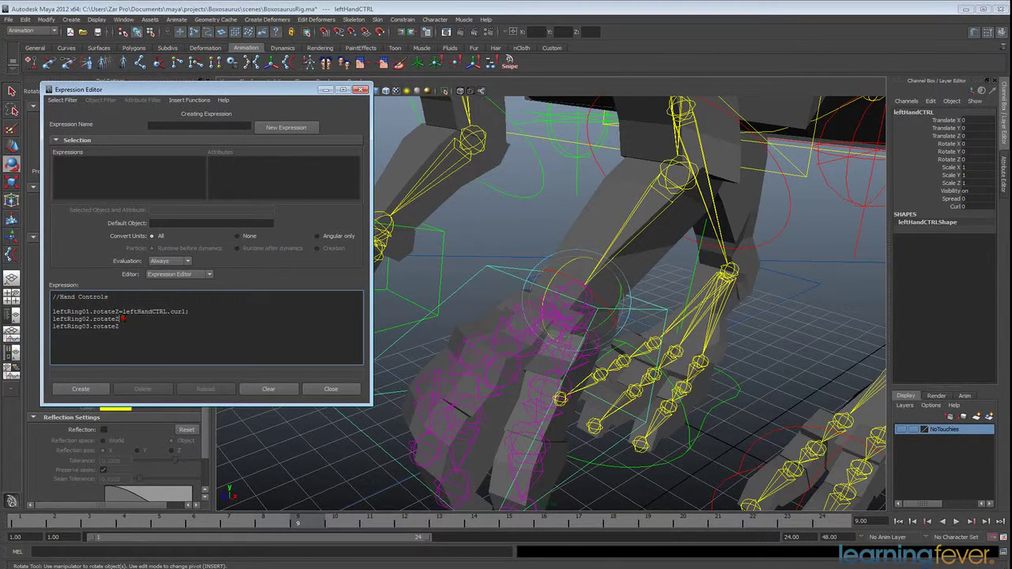
pyautogui.hotkey('ctrl', 'v')
pyautogui.click(121, 326)
pyautogui.hotkey('ctrl', 'v')
pyautogui.click(93, 389)
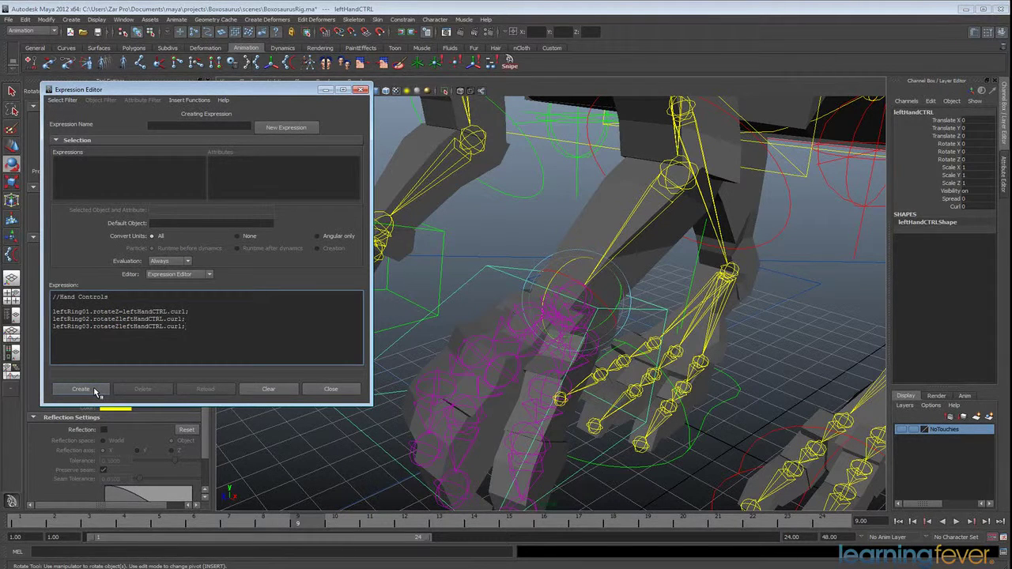
pyautogui.click(81, 389)
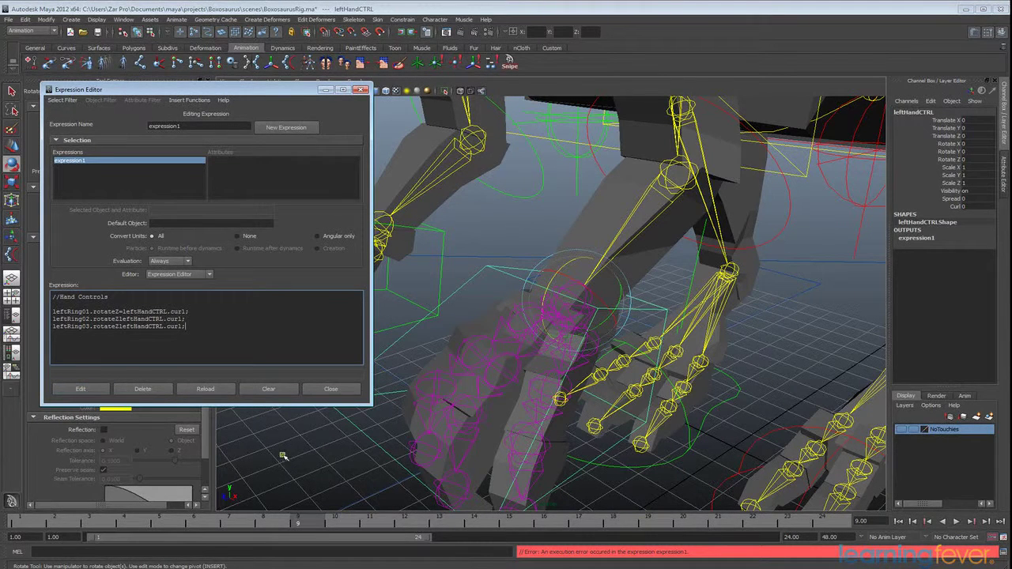
# Step: Insert the missing equals signs after rotateZ in the leftRing02 and leftRing03 lines and apply the edited expression
pyautogui.click(124, 336)
pyautogui.click(118, 318)
pyautogui.write('=')
pyautogui.click(120, 326)
pyautogui.write('=')
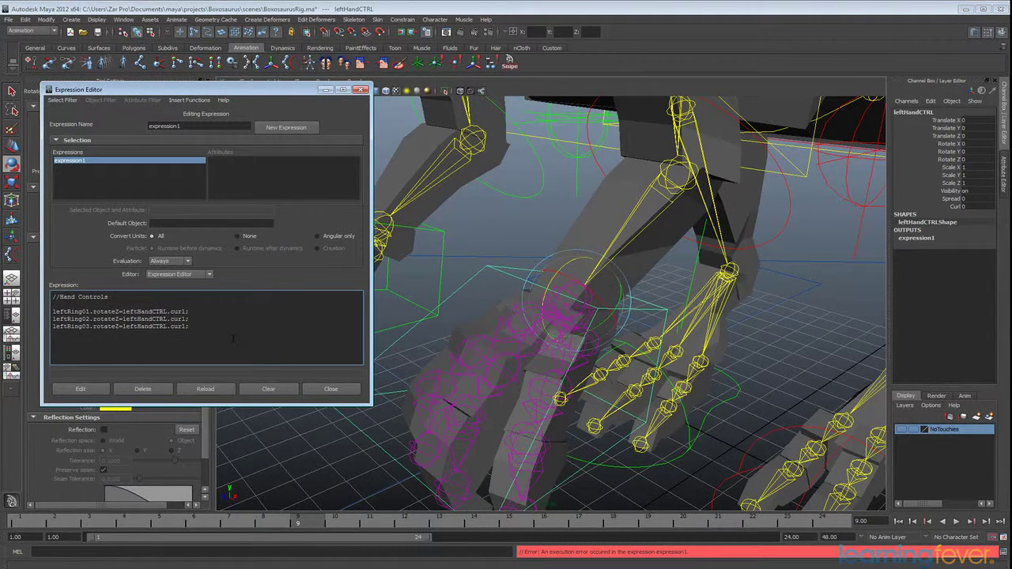
pyautogui.click(81, 389)
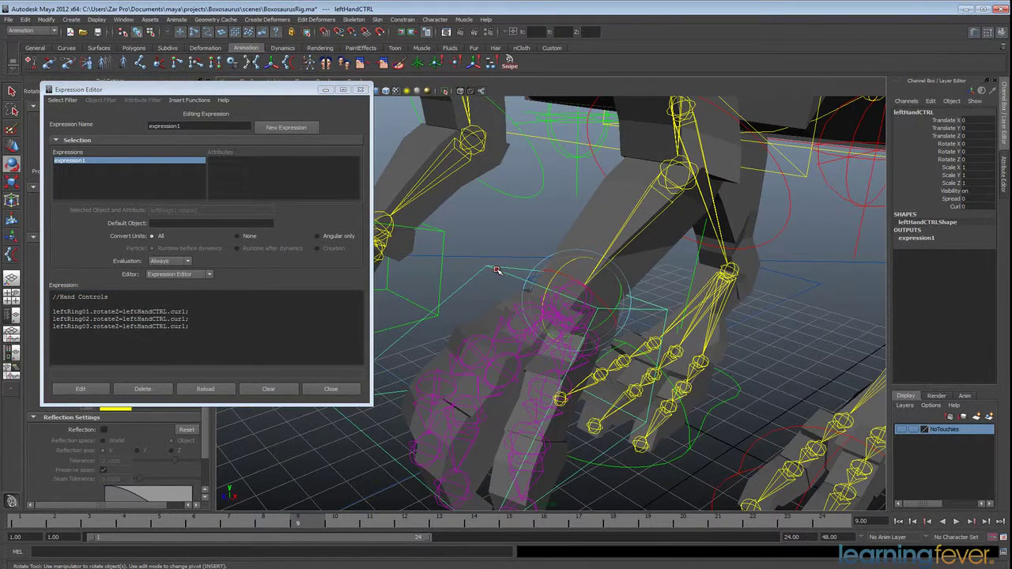
# Step: Scrub the left hand control's Curl to about 16 to test the ring finger, and undo the change
pyautogui.click(955, 205)
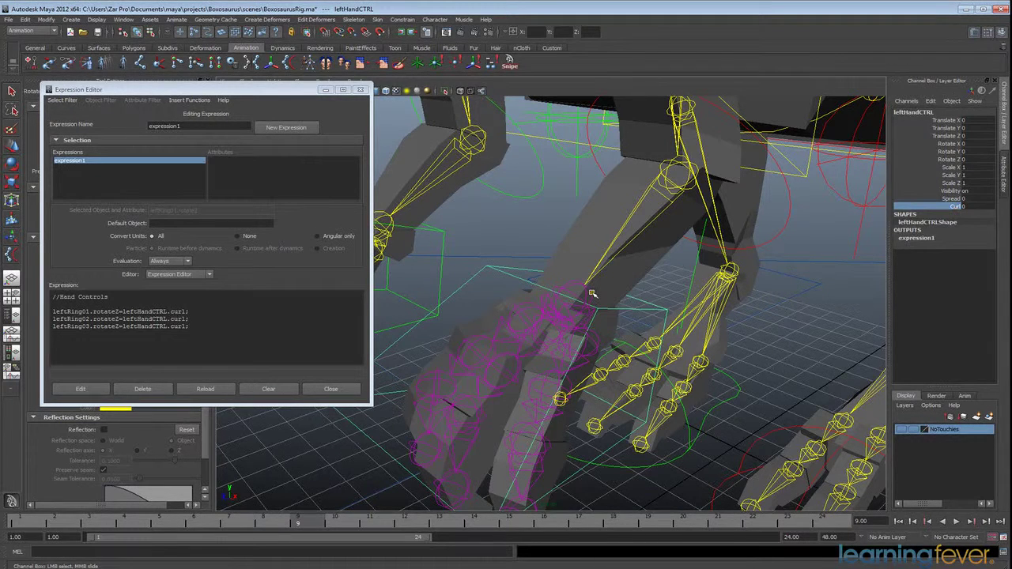
pyautogui.moveTo(593, 293); pyautogui.dragTo(677, 308, button='middle')
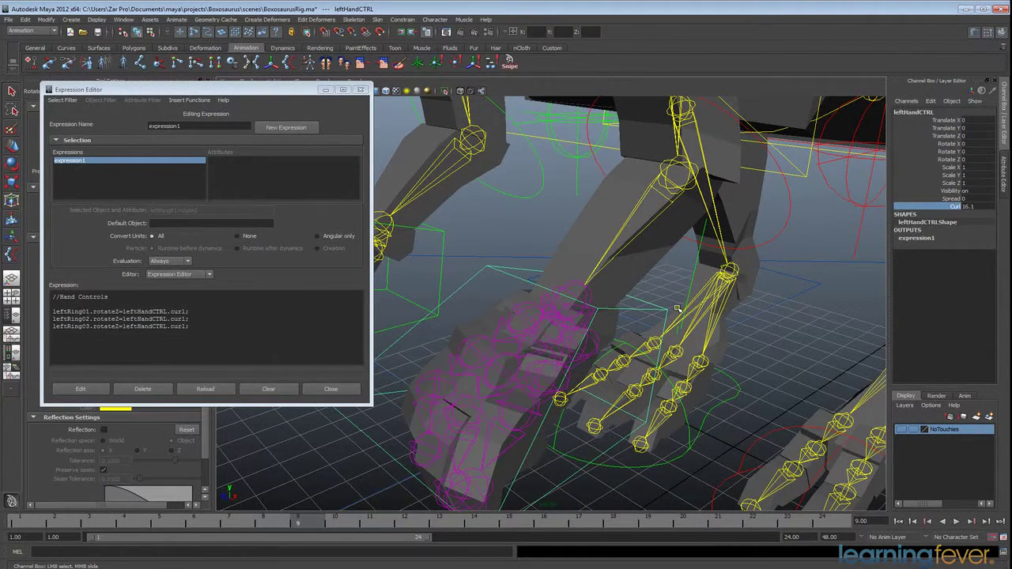
pyautogui.hotkey('ctrl', 'z')
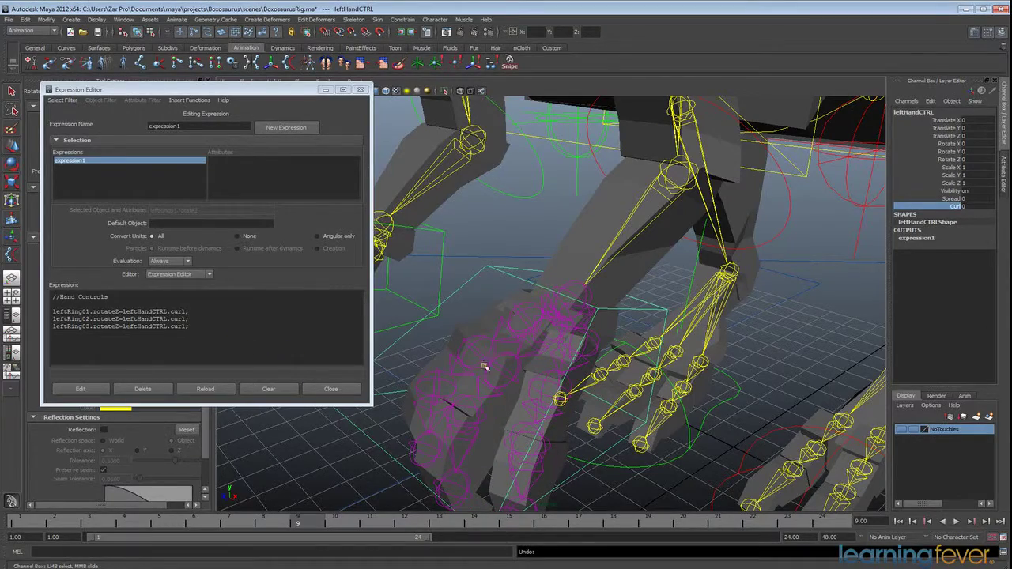
pyautogui.keyDown('alt'); pyautogui.moveTo(485, 366); pyautogui.dragTo(592, 348); pyautogui.keyUp('alt')
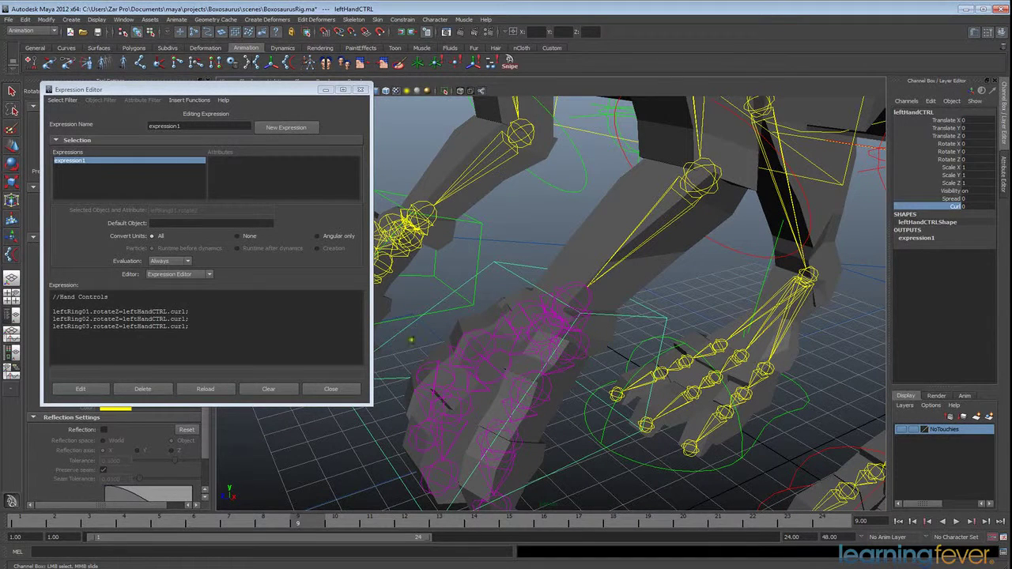
# Step: Copy the three leftRing lines and paste them as a second block below, separated by a blank line
pyautogui.moveTo(200, 328); pyautogui.dragTo(45, 313)
pyautogui.hotkey('ctrl', 'c')
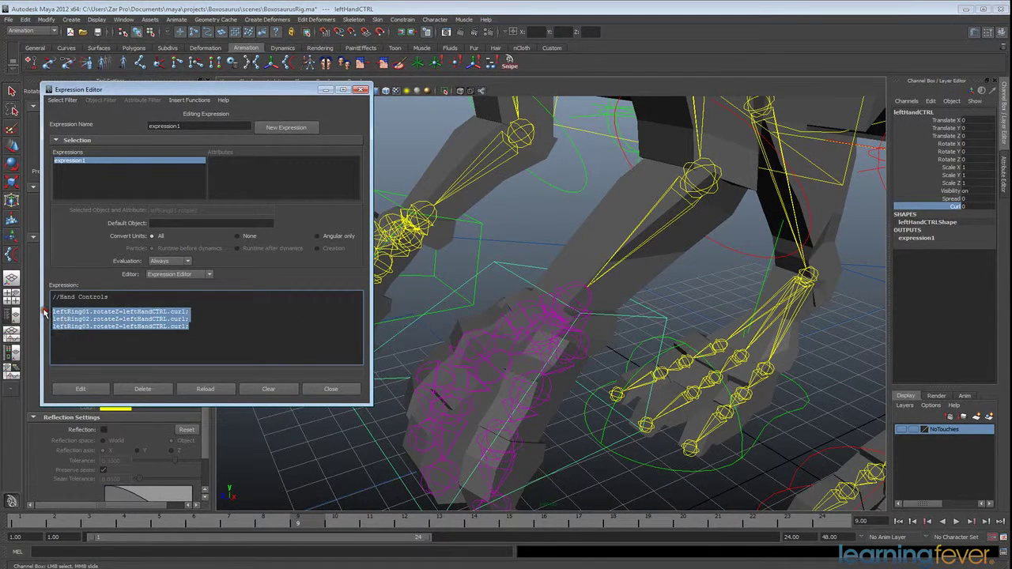
pyautogui.click(205, 325)
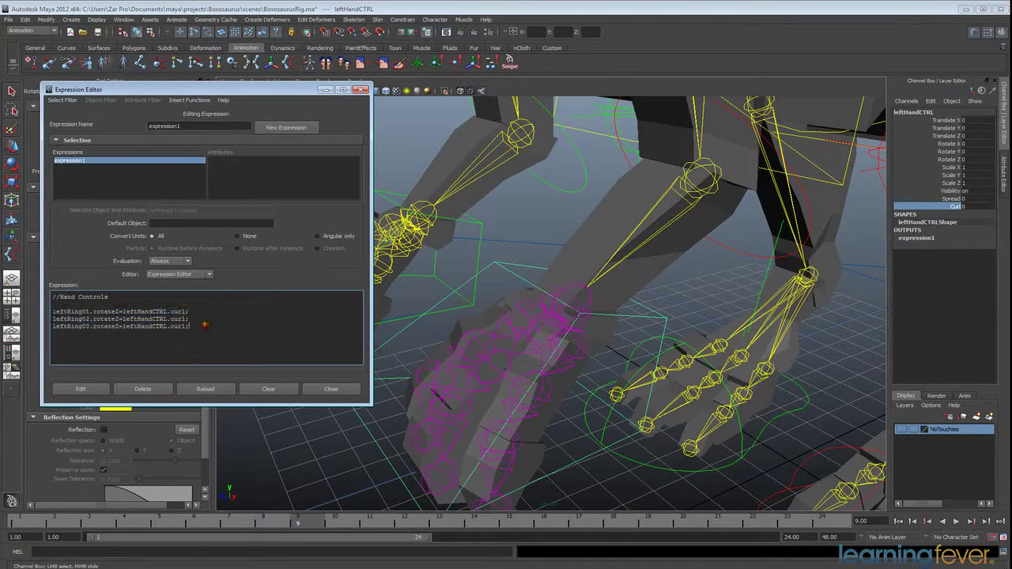
pyautogui.press('Return')
pyautogui.press('Return')
pyautogui.hotkey('ctrl', 'v')
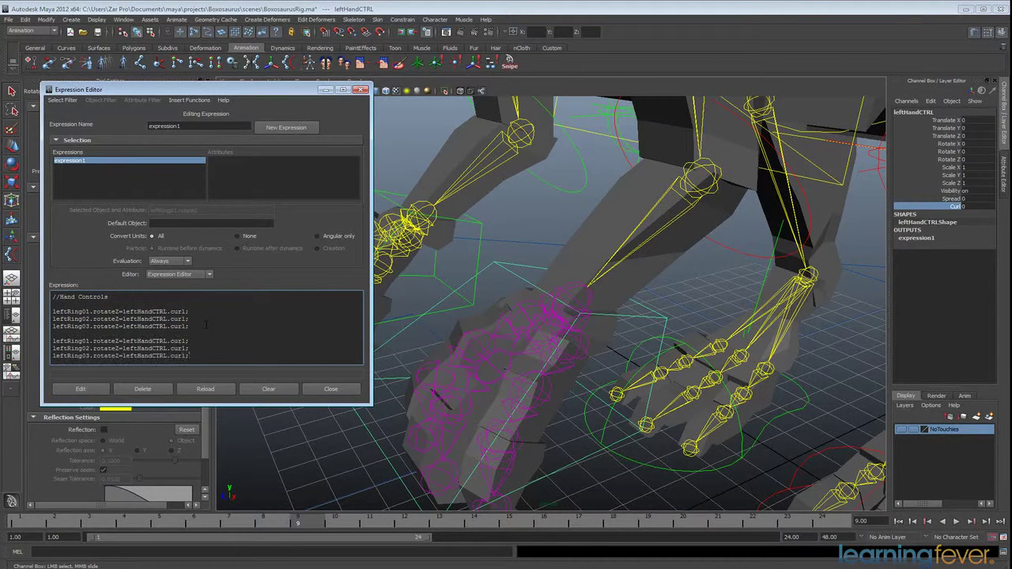
# Step: Replace Ring with Mid in the second block so its lines address leftMid01, leftMid02 and leftMid03
pyautogui.moveTo(82, 341); pyautogui.dragTo(68, 341)
pyautogui.write('Mid')
pyautogui.moveTo(80, 341)
pyautogui.mouseDown()
pyautogui.moveTo(68, 341)
pyautogui.moveTo(80, 356)
pyautogui.moveTo(68, 356)
pyautogui.mouseUp()
pyautogui.write('Mid')
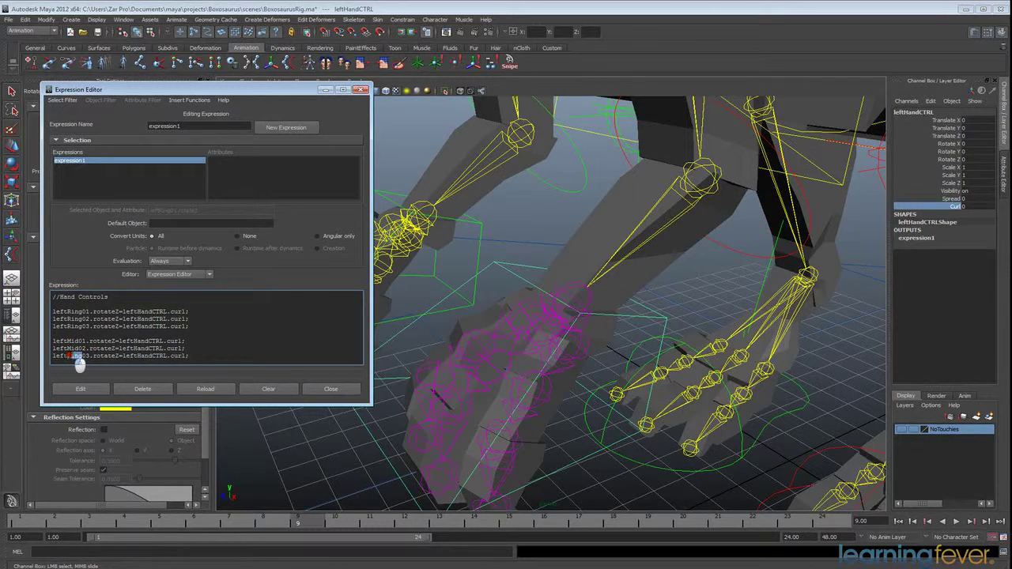
pyautogui.write('Mid')
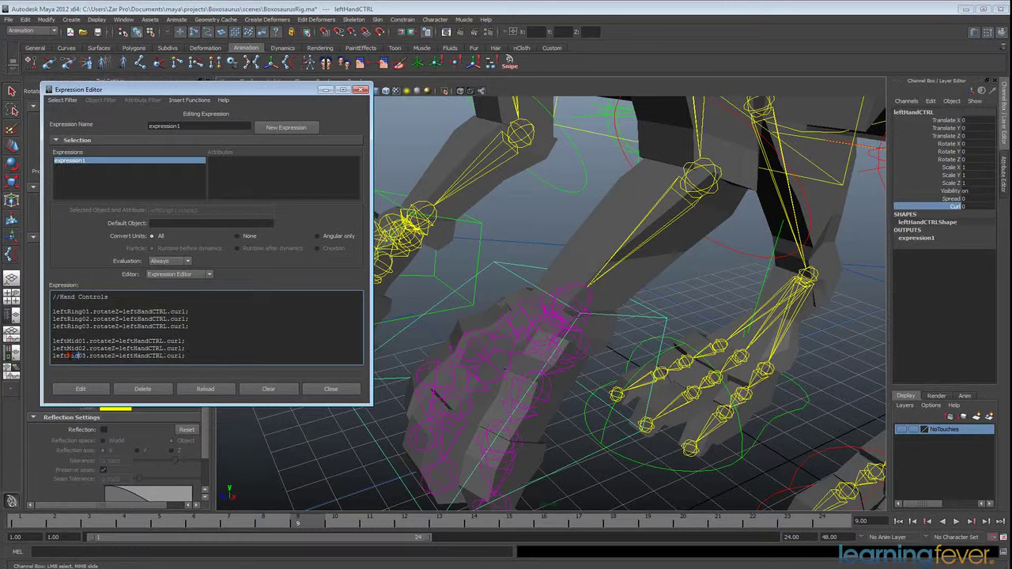
# Step: Apply the edited expression, test the left hand's Curl at about 18, and undo the Curl change
pyautogui.click(101, 392)
pyautogui.moveTo(498, 332); pyautogui.dragTo(719, 380, button='middle')
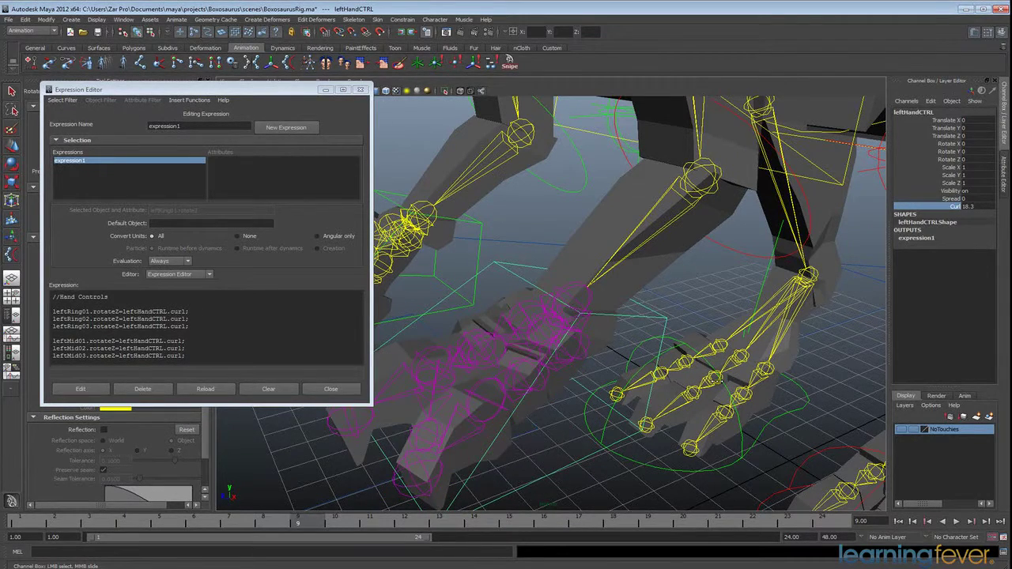
pyautogui.hotkey('ctrl', 'z')
# Step: Copy the three leftMid lines and paste them as a third block at the end of the expression
pyautogui.moveTo(186, 356); pyautogui.dragTo(52, 341)
pyautogui.hotkey('ctrl', 'c')
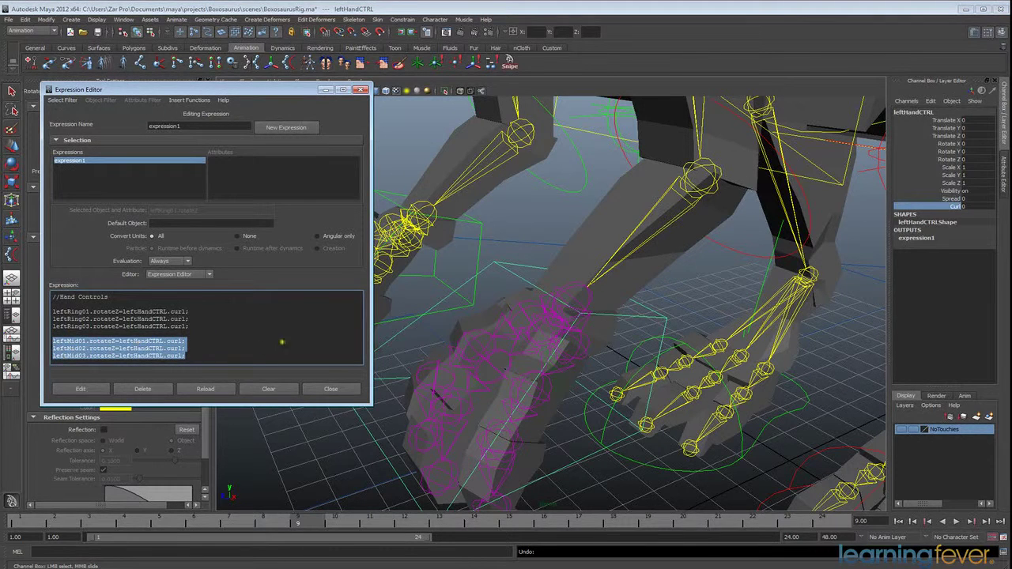
pyautogui.click(204, 357)
pyautogui.press('Return')
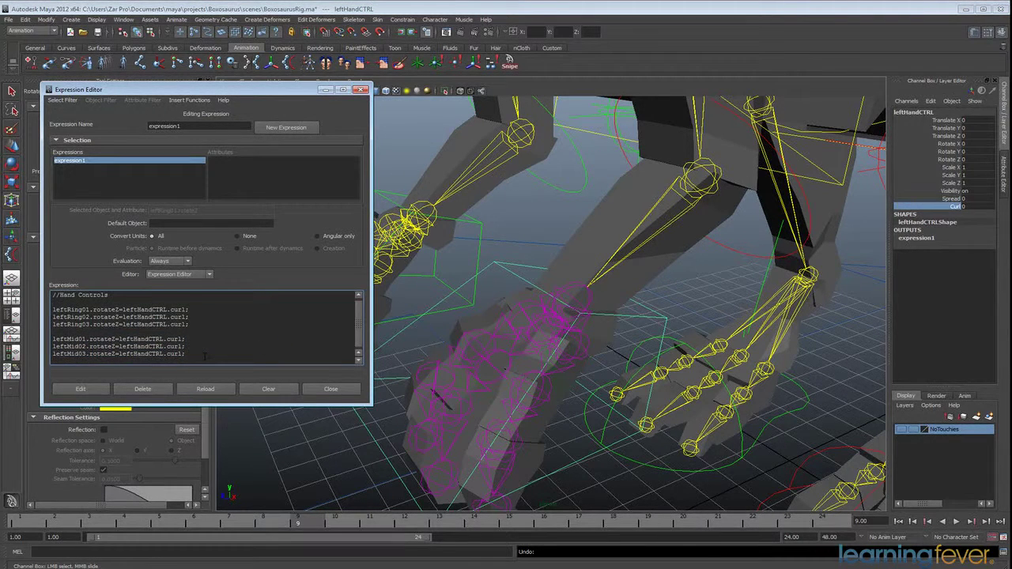
pyautogui.hotkey('ctrl', 'v')
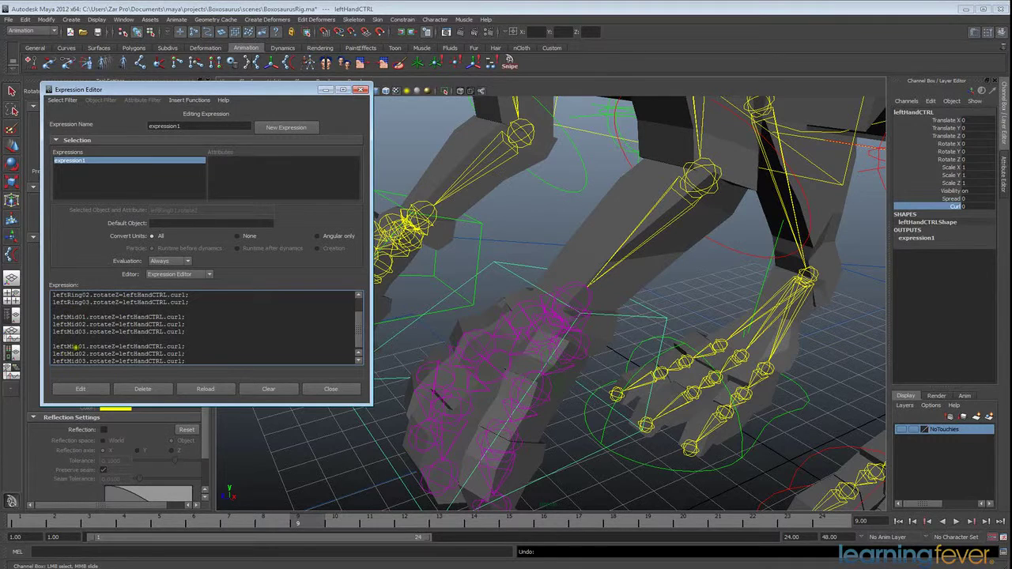
# Step: Replace Mid with Index in the third block so its lines address leftIndex01, leftIndex02 and leftIndex03
pyautogui.moveTo(79, 348); pyautogui.dragTo(68, 348)
pyautogui.write('Index')
pyautogui.moveTo(85, 346); pyautogui.dragTo(68, 347)
pyautogui.moveTo(78, 354); pyautogui.dragTo(67, 360)
pyautogui.write('Index')
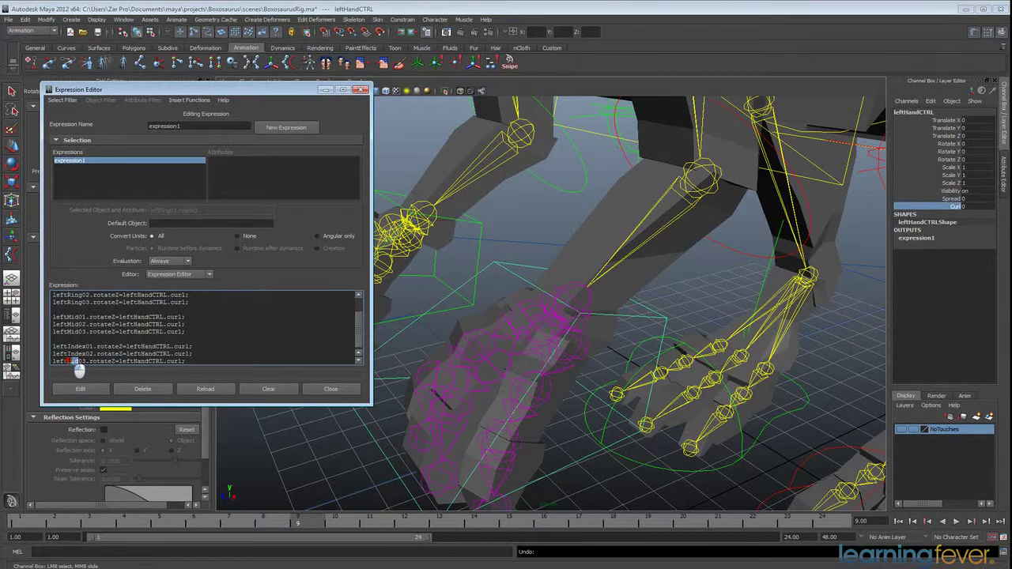
pyautogui.write('Index')
pyautogui.click(359, 350)
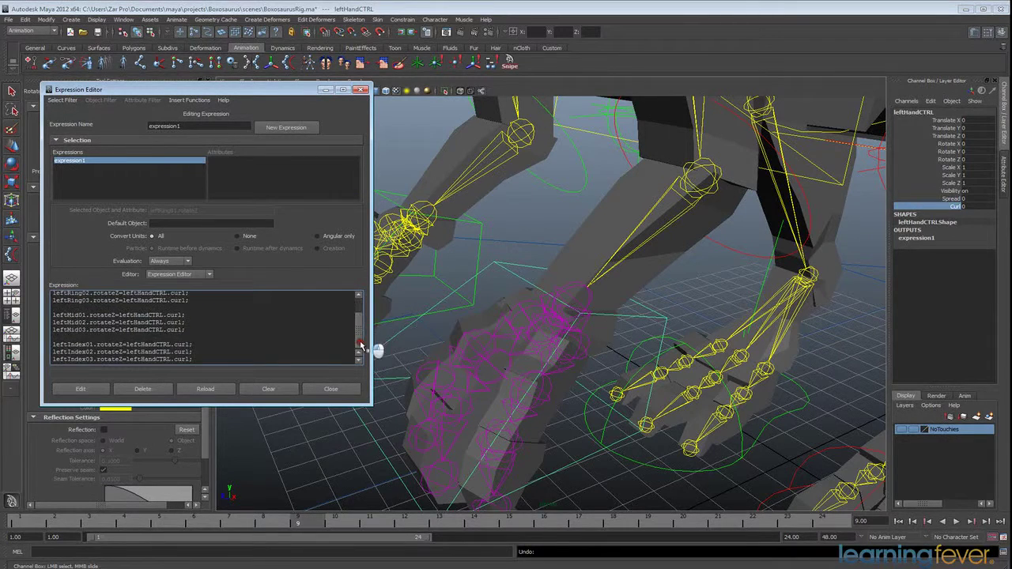
# Step: Apply the expression with the index finger lines, test the left hand's Curl, and undo the last Curl change
pyautogui.click(957, 206)
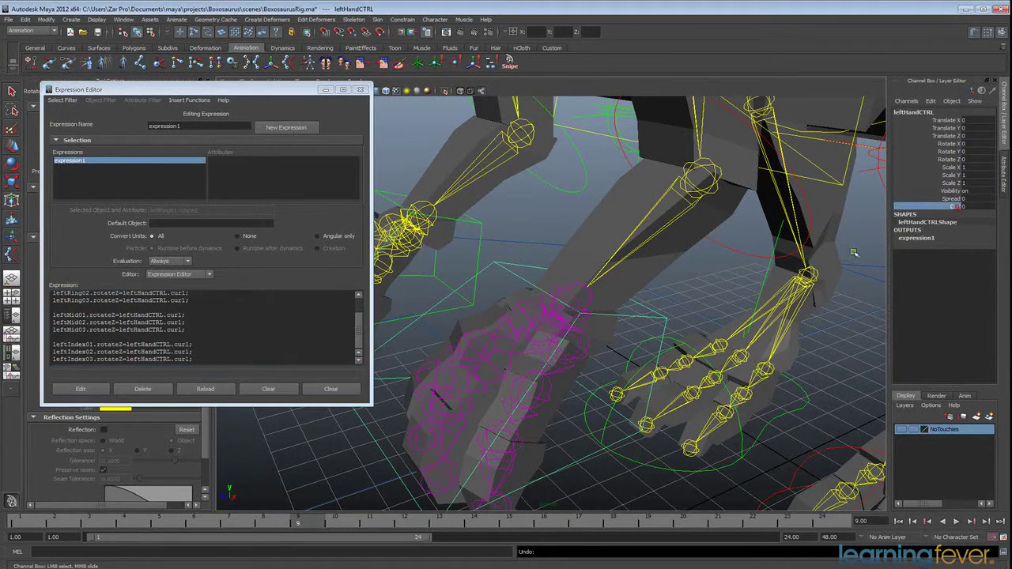
pyautogui.moveTo(698, 298); pyautogui.dragTo(746, 315, button='middle')
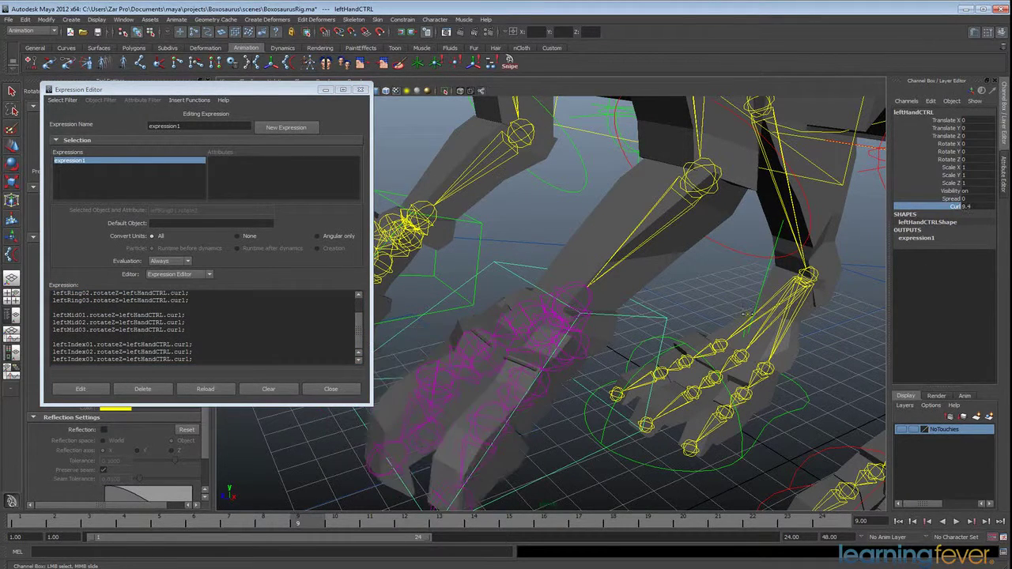
pyautogui.click(87, 389)
pyautogui.click(958, 207)
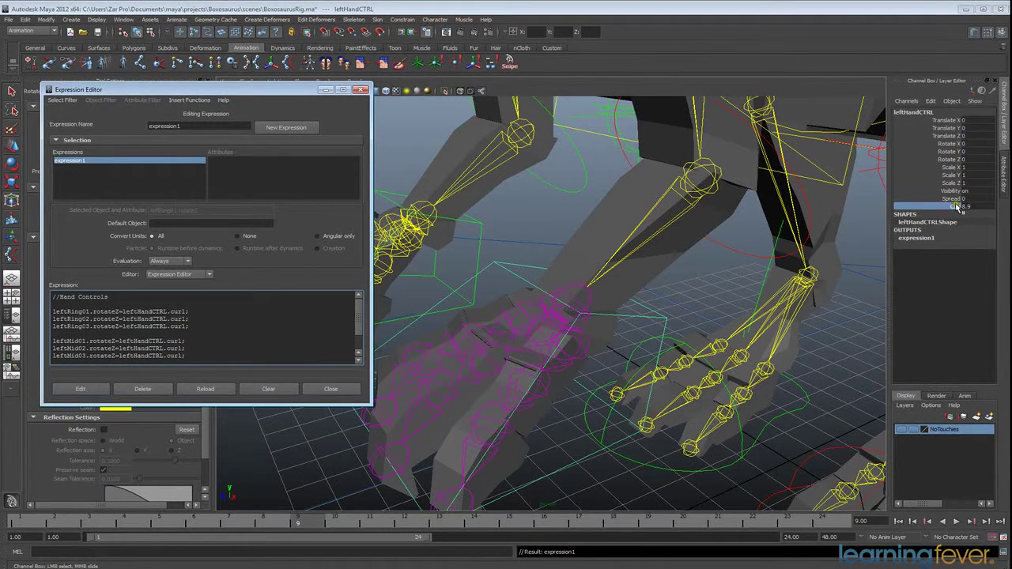
pyautogui.moveTo(778, 299); pyautogui.dragTo(677, 413, button='middle')
pyautogui.hotkey('ctrl', 'z')
# Step: Enlarge the Expression Editor and paste a copy of all nine left finger lines below the existing ones
pyautogui.moveTo(360, 326)
pyautogui.mouseDown()
pyautogui.moveTo(360, 352)
pyautogui.moveTo(363, 325)
pyautogui.mouseUp()
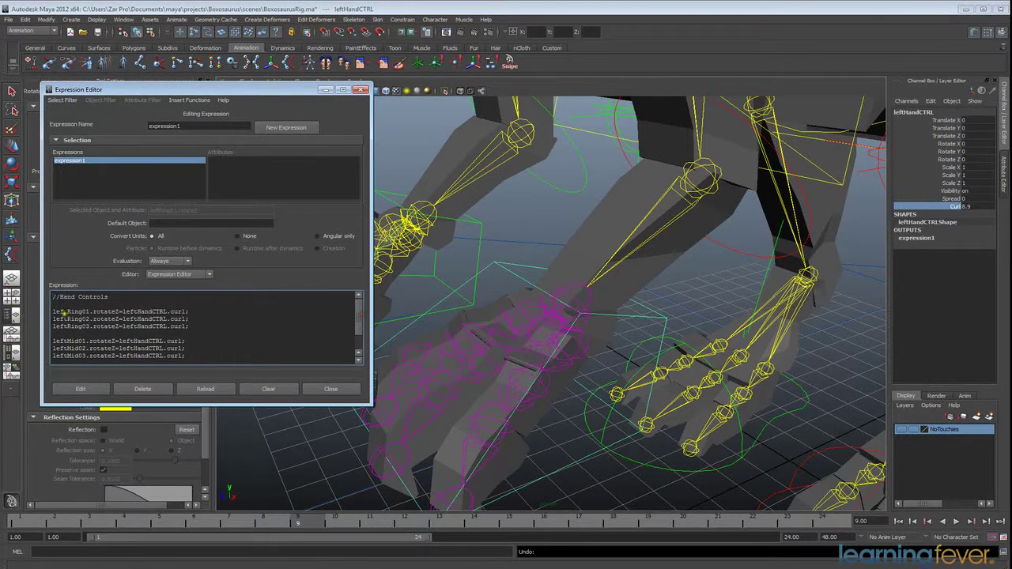
pyautogui.moveTo(194, 488); pyautogui.dragTo(194, 493)
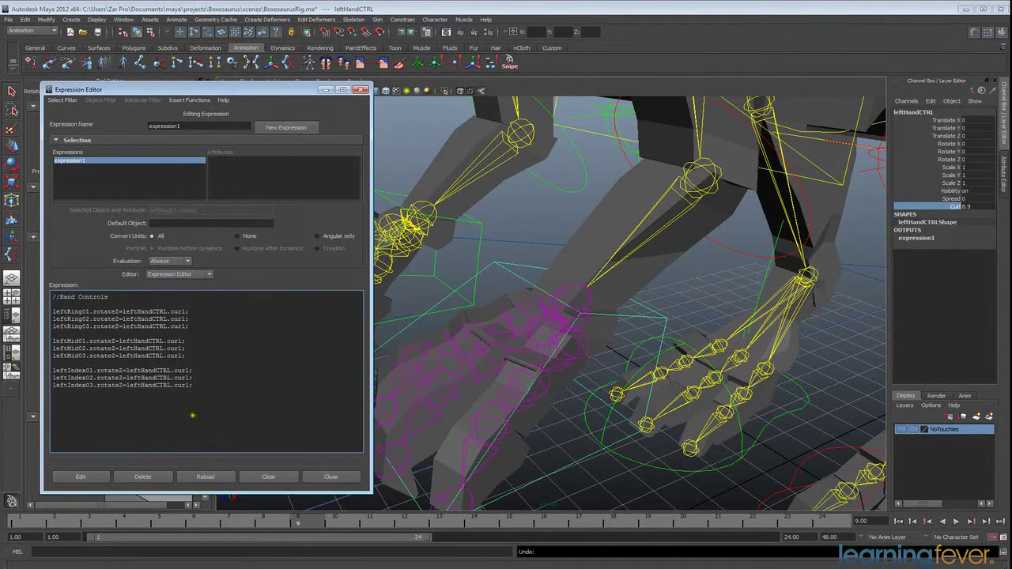
pyautogui.moveTo(197, 393); pyautogui.dragTo(57, 316)
pyautogui.hotkey('ctrl', 'c')
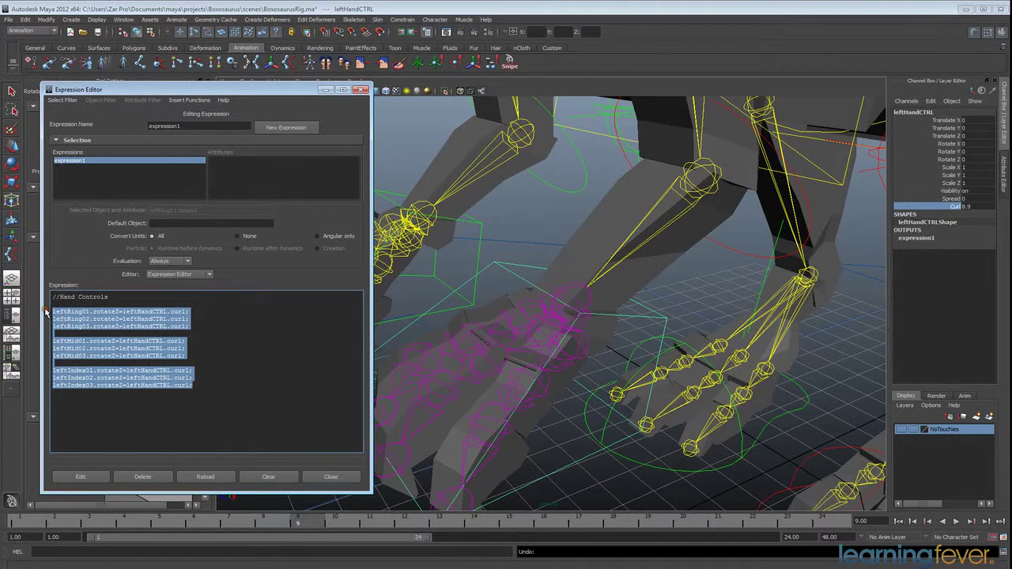
pyautogui.click(198, 397)
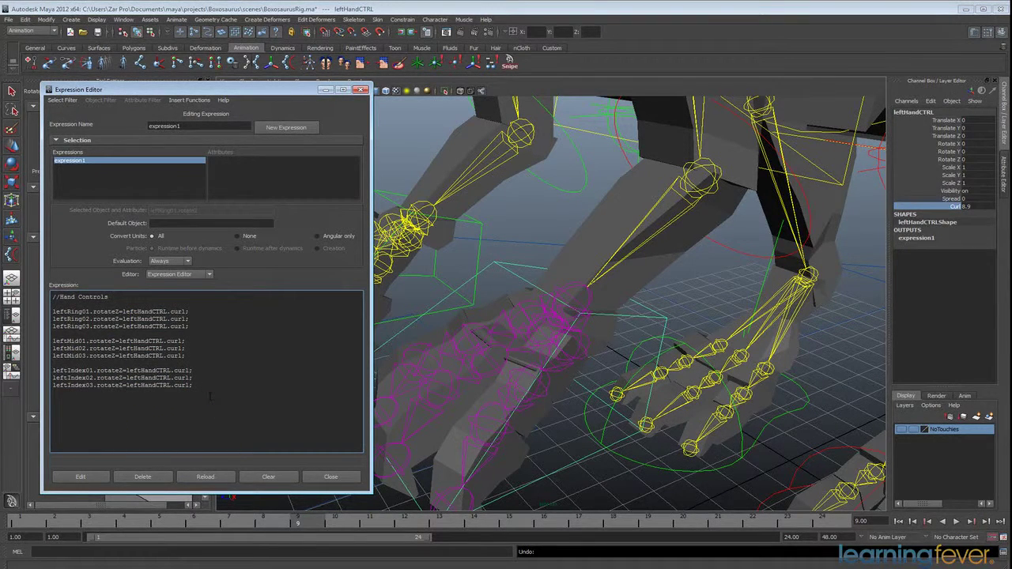
pyautogui.hotkey('ctrl', 'v')
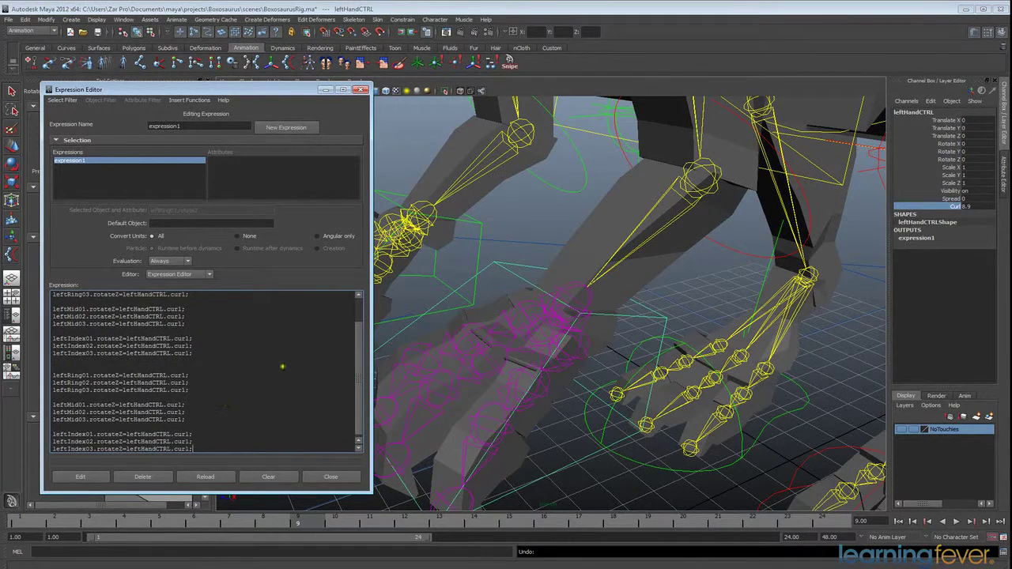
# Step: Add a //LEFT HAND comment above the original lines and a //RIGHT HAND comment above the copied lines
pyautogui.moveTo(366, 372); pyautogui.dragTo(369, 339)
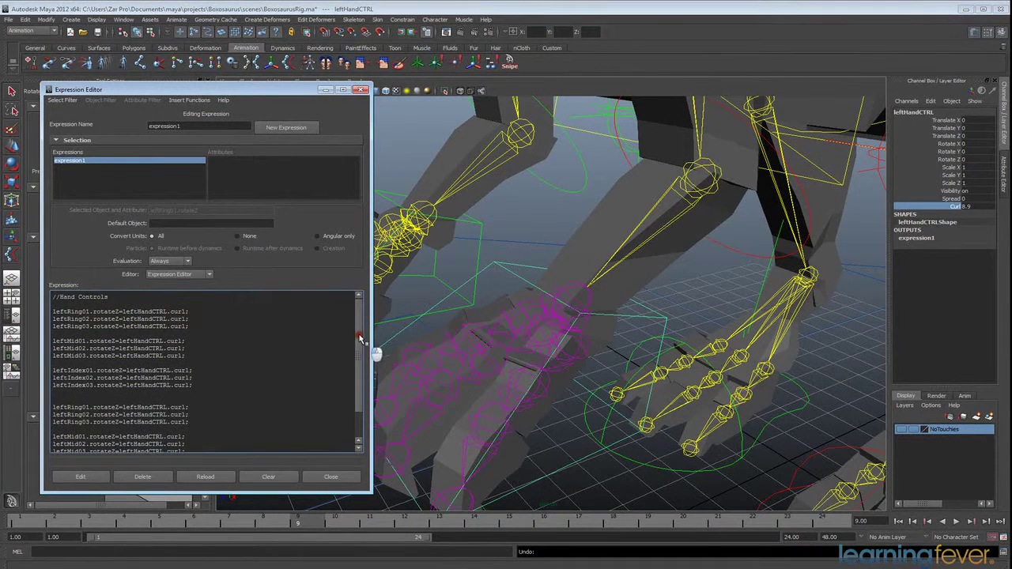
pyautogui.click(55, 312)
pyautogui.press('Return')
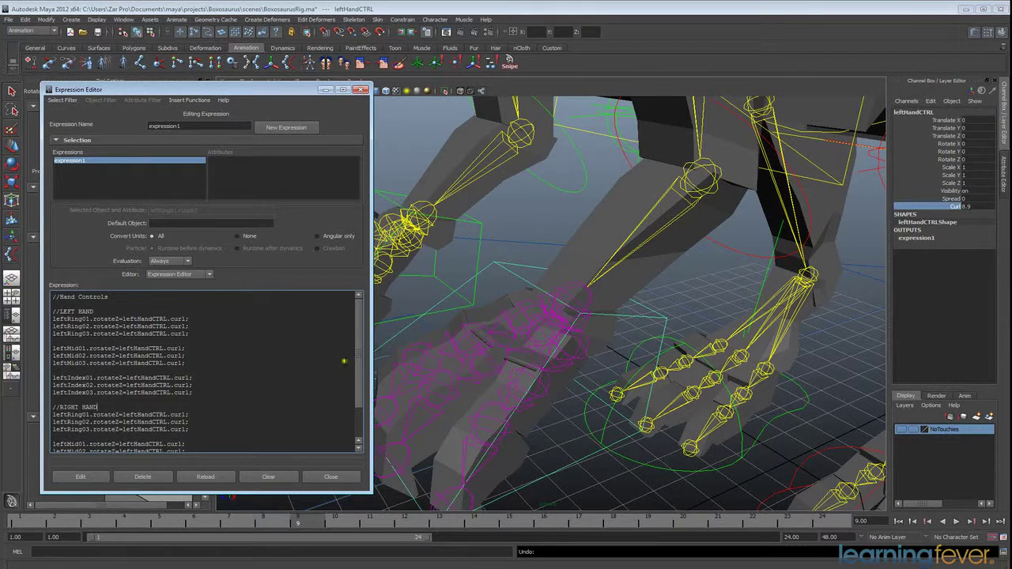
# Step: Replace left with right in the joint and control names under //RIGHT HAND and apply the expression
pyautogui.scroll(-2, 344, 361)
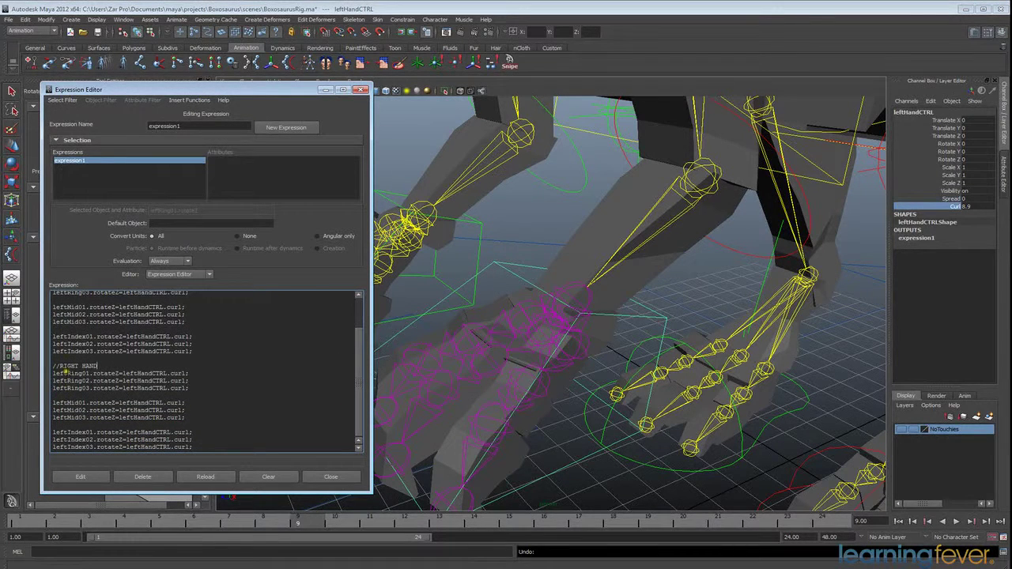
pyautogui.moveTo(69, 373); pyautogui.dragTo(53, 372)
pyautogui.write('rigfht')
pyautogui.press('BackSpace')
pyautogui.press('BackSpace')
pyautogui.press('BackSpace')
pyautogui.write('ht')
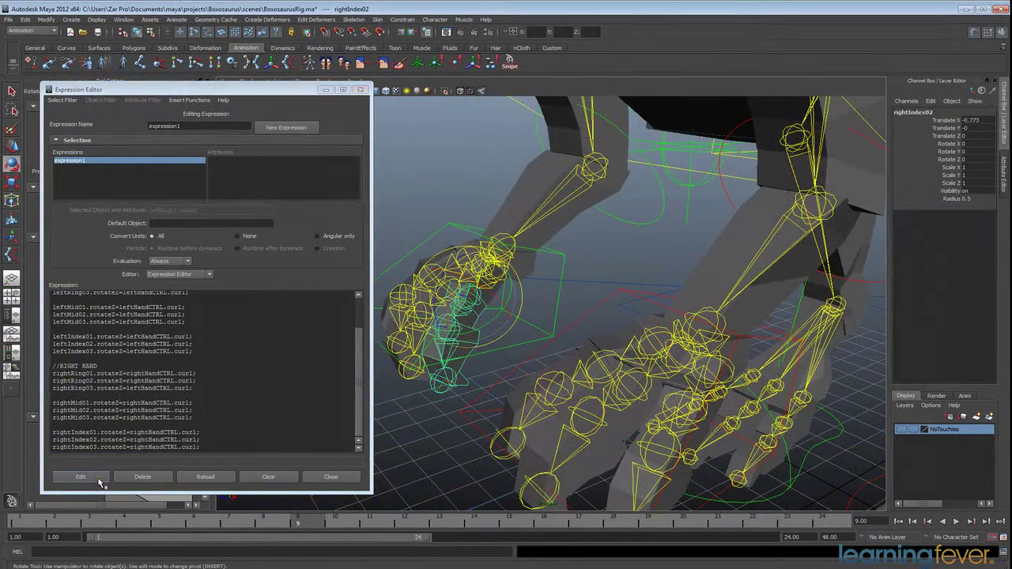
pyautogui.click(100, 482)
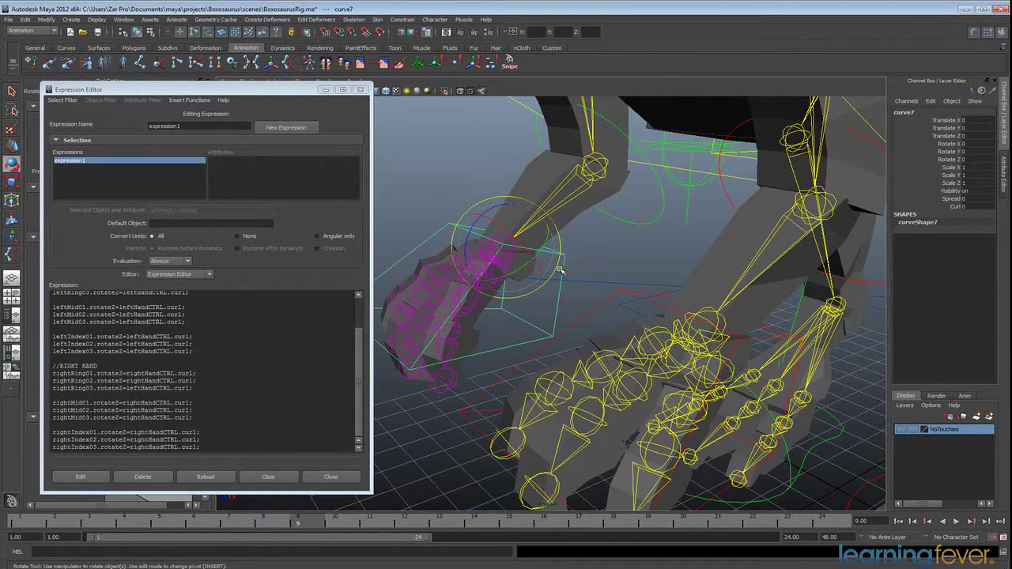
# Step: Rename the right hand control curve7 to rightHandCTRL
pyautogui.click(902, 114)
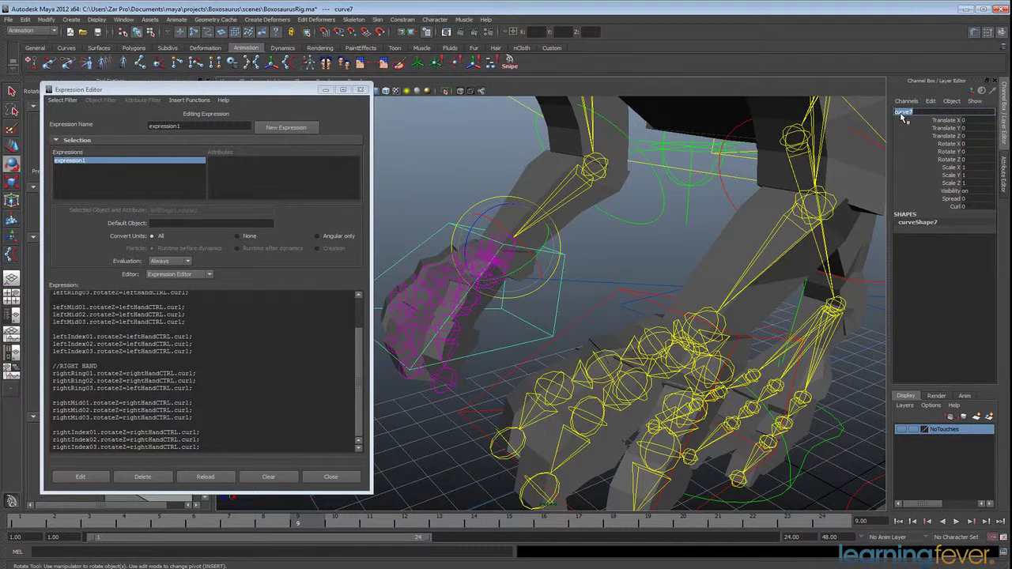
pyautogui.write('le')
pyautogui.press('Return')
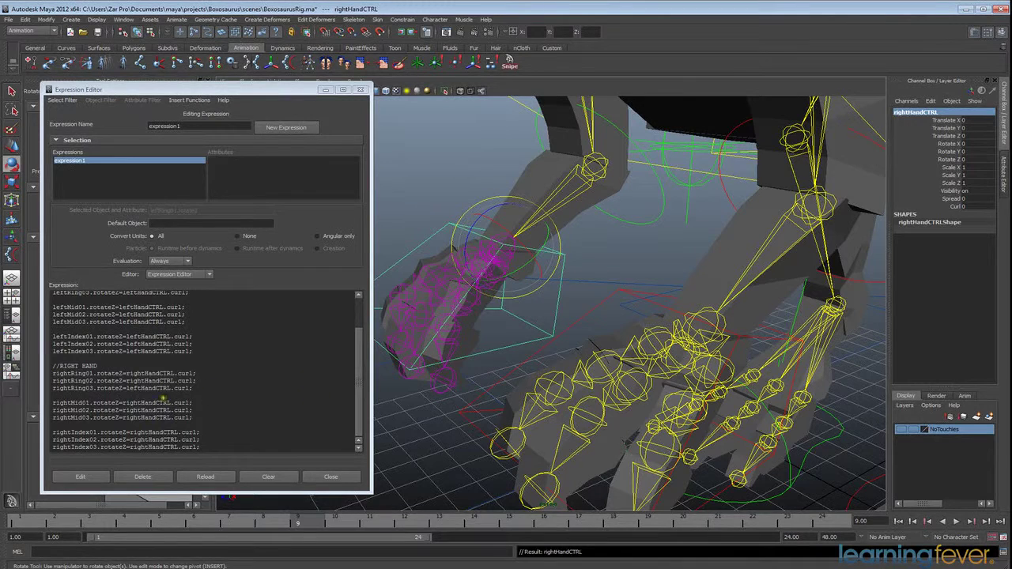
# Step: Change the remaining leftHandCTRL in the rightRing03 line to rightHandCTRL and apply the expression
pyautogui.moveTo(140, 388); pyautogui.dragTo(126, 389)
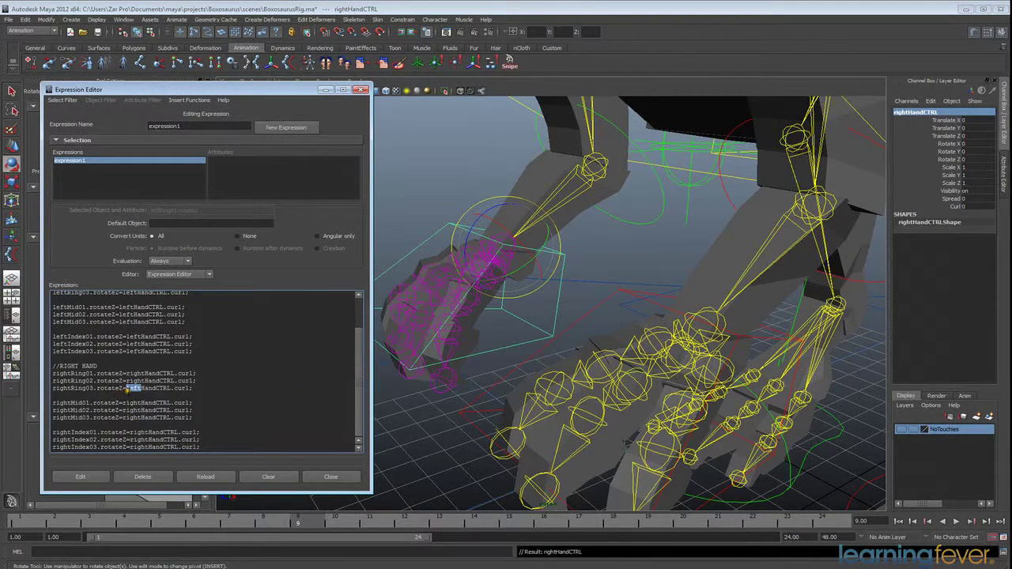
pyautogui.write('right')
pyautogui.click(102, 480)
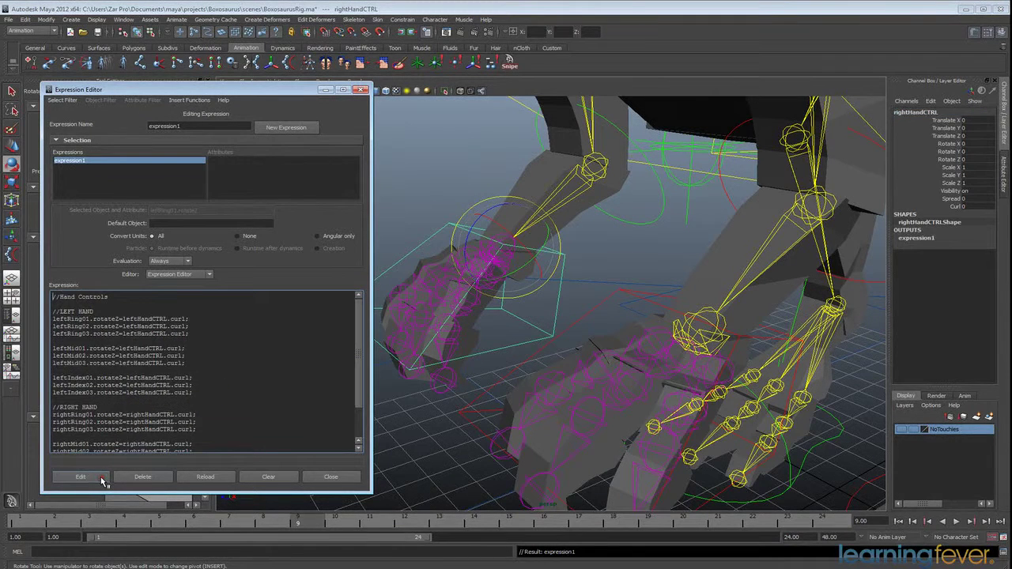
# Step: Scrub the right hand control's Curl to a negative value to test it, undo that, and select the Spread attribute
pyautogui.click(955, 206)
pyautogui.moveTo(482, 348); pyautogui.dragTo(453, 364, button='middle')
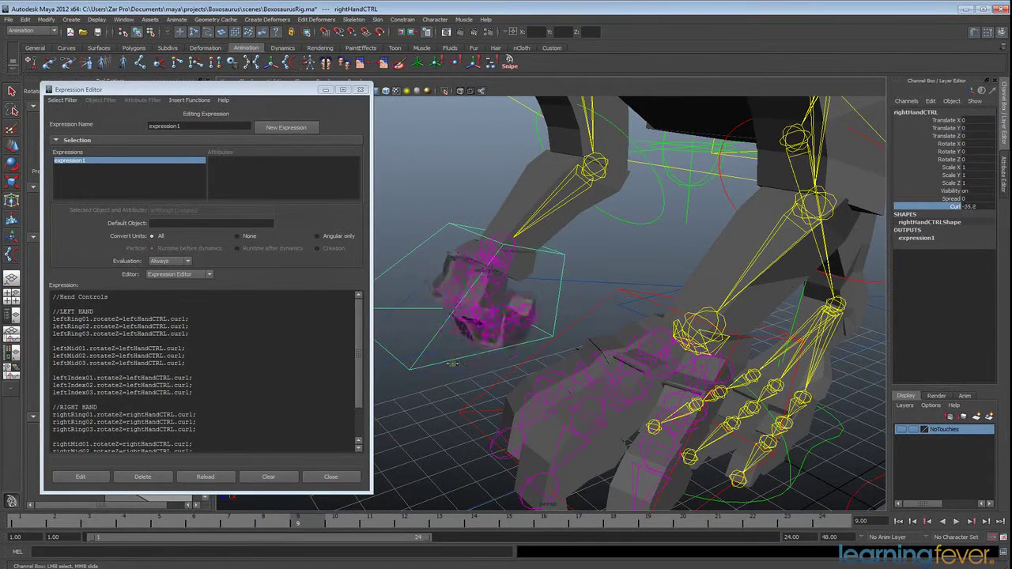
pyautogui.hotkey('ctrl', 'z')
pyautogui.hotkey('ctrl', 'z')
pyautogui.hotkey('ctrl', 'z')
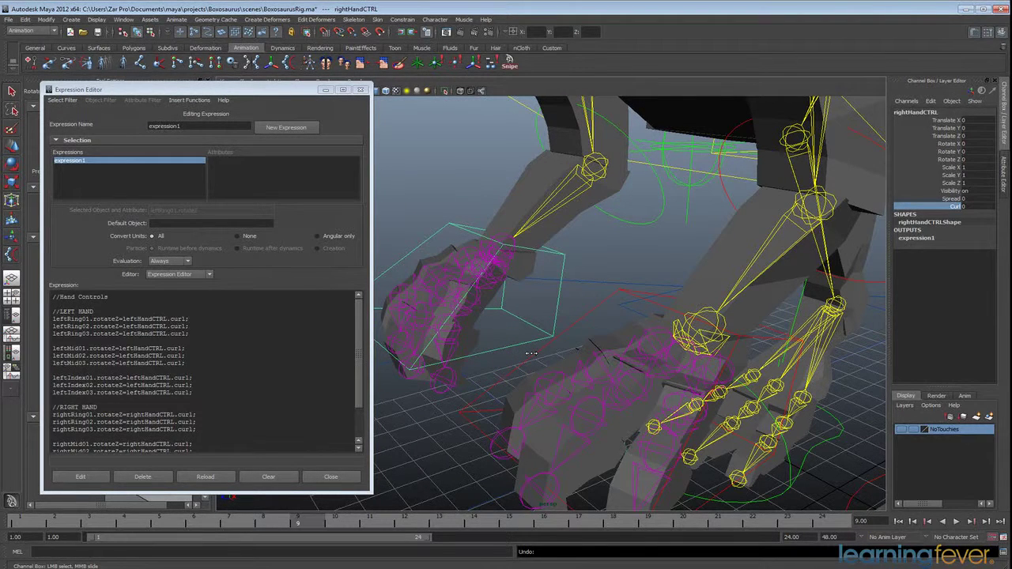
pyautogui.click(953, 198)
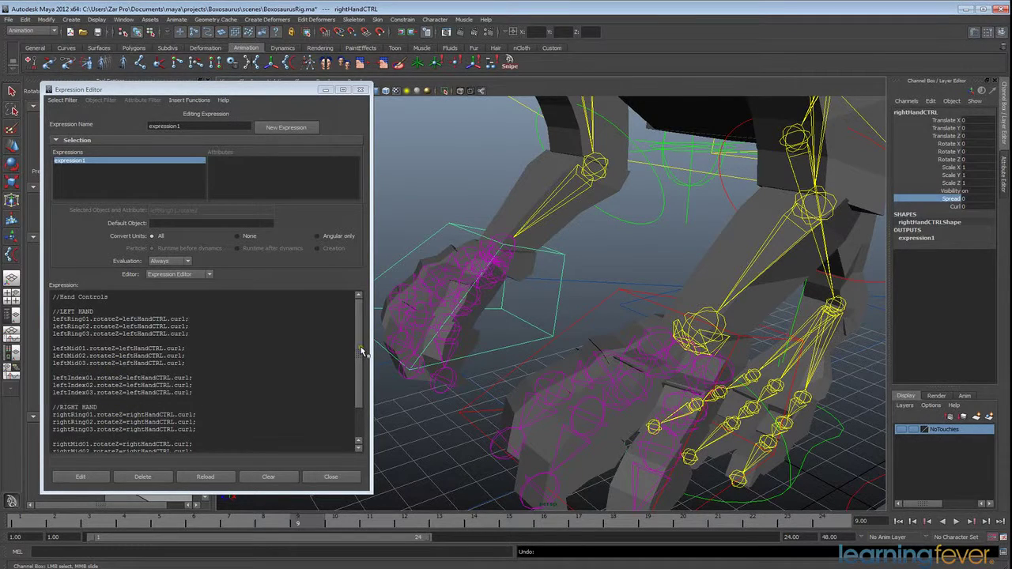
# Step: Try rotating the leftRing01 joint about Y to check the finger's spread axis, and undo the rotation
pyautogui.click(700, 380)
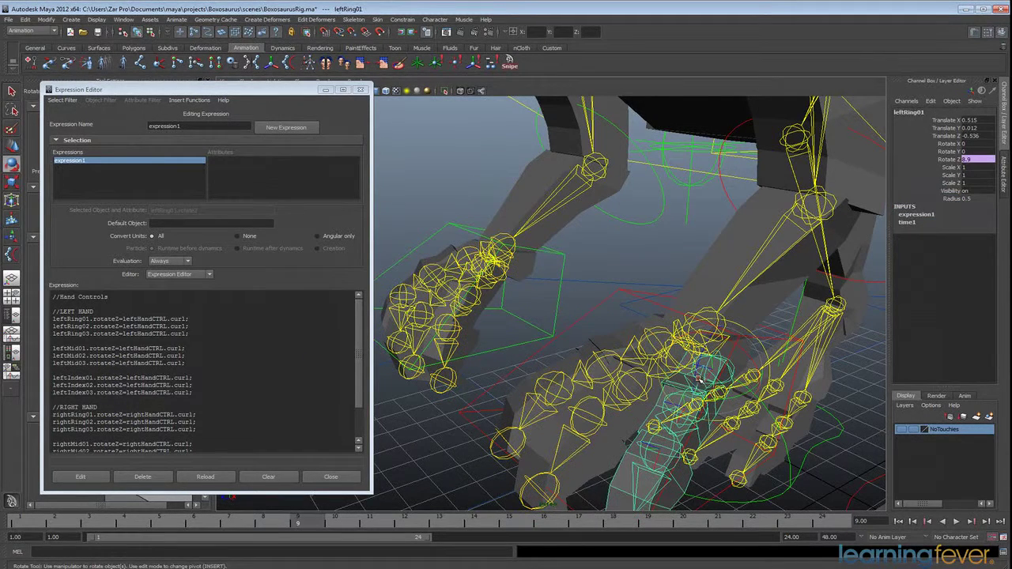
pyautogui.click(650, 367)
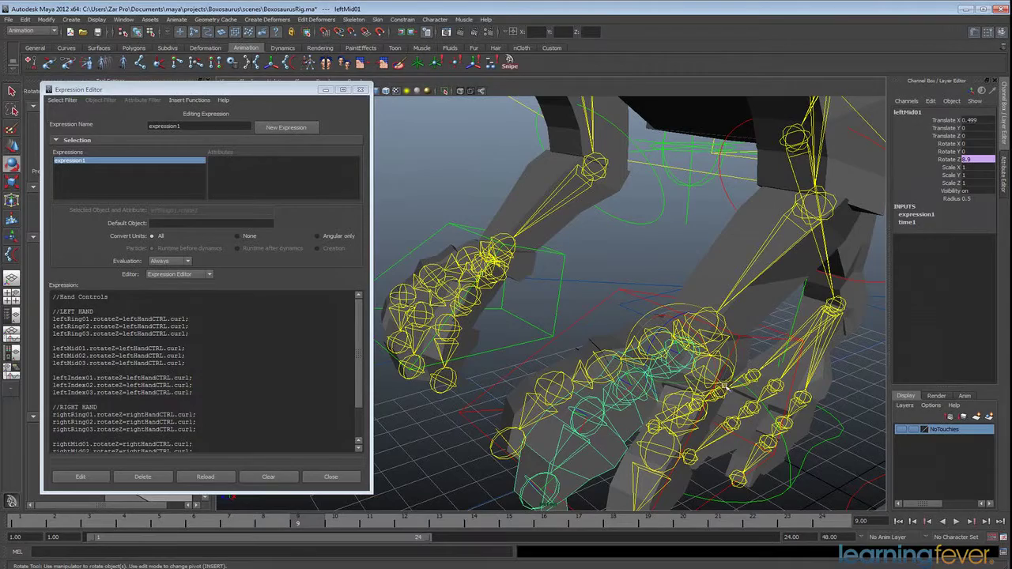
pyautogui.click(732, 378)
pyautogui.moveTo(736, 384)
pyautogui.keyDown('alt'); pyautogui.mouseDown(button='right')
pyautogui.moveTo(740, 399)
pyautogui.moveTo(800, 436)
pyautogui.moveTo(722, 369)
pyautogui.mouseUp(button='right'); pyautogui.keyUp('alt')
pyautogui.keyDown('alt'); pyautogui.moveTo(722, 368); pyautogui.dragTo(664, 372); pyautogui.keyUp('alt')
pyautogui.hotkey('ctrl', 'z')
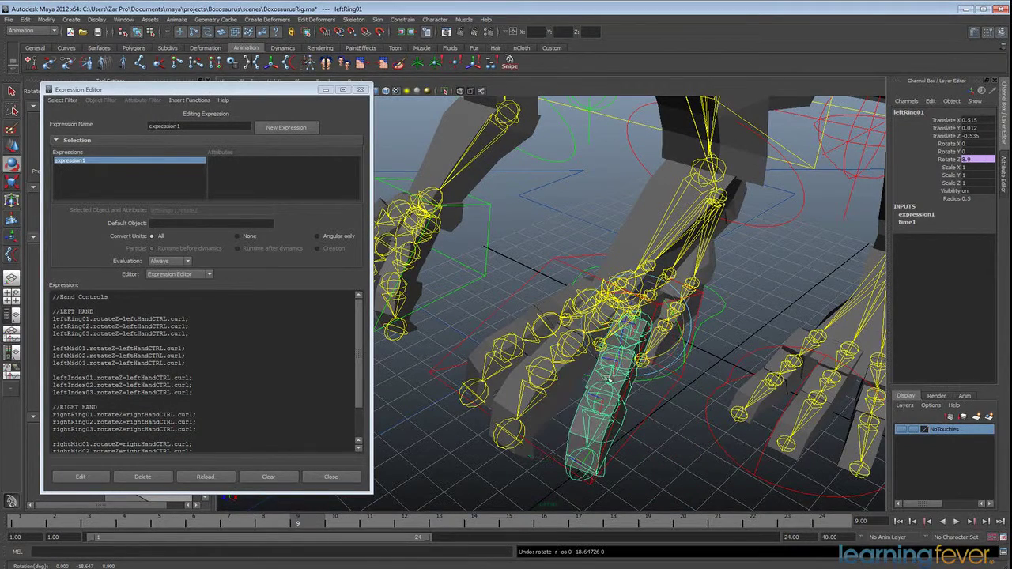
# Step: Add the line leftRing.rotateX=leftHandCTRL.spread; below the left index lines and apply the expression
pyautogui.click(277, 420)
pyautogui.moveTo(359, 372)
pyautogui.mouseDown()
pyautogui.moveTo(373, 400)
pyautogui.moveTo(361, 373)
pyautogui.mouseUp()
pyautogui.click(193, 392)
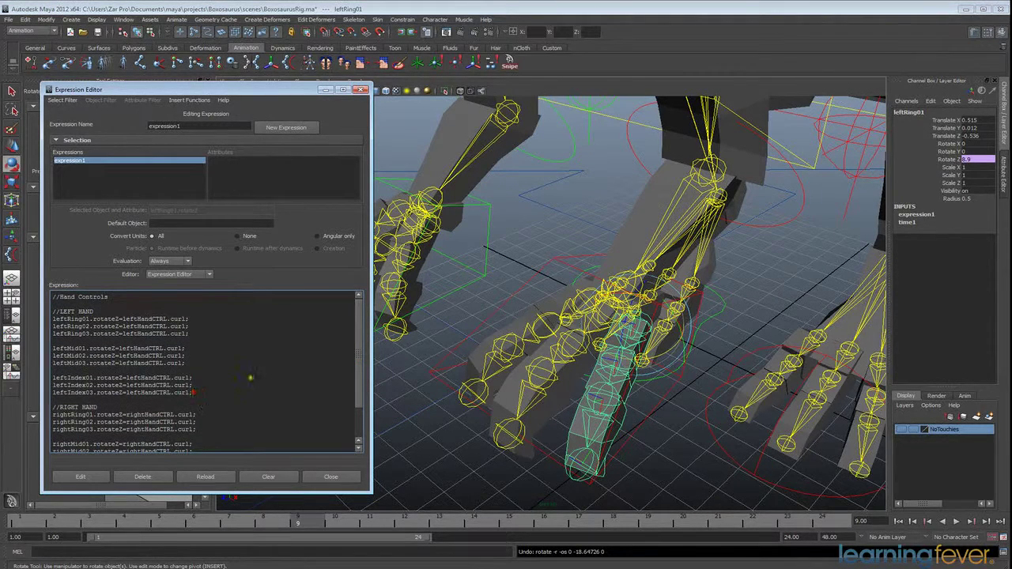
pyautogui.press('Return')
pyautogui.press('Return')
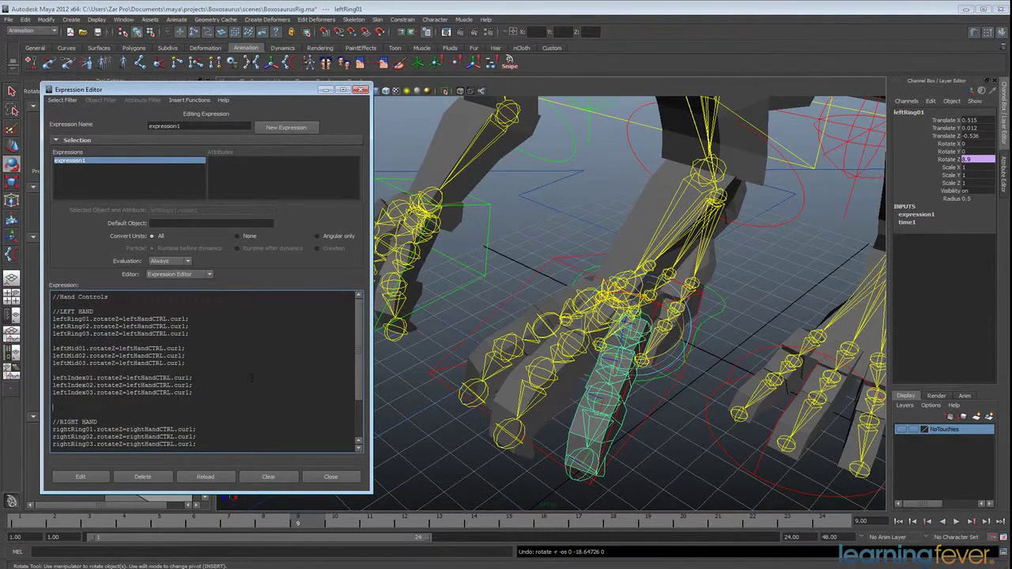
pyautogui.write('leftRing.rotateX=leftHandCTRL.spread;')
pyautogui.click(82, 477)
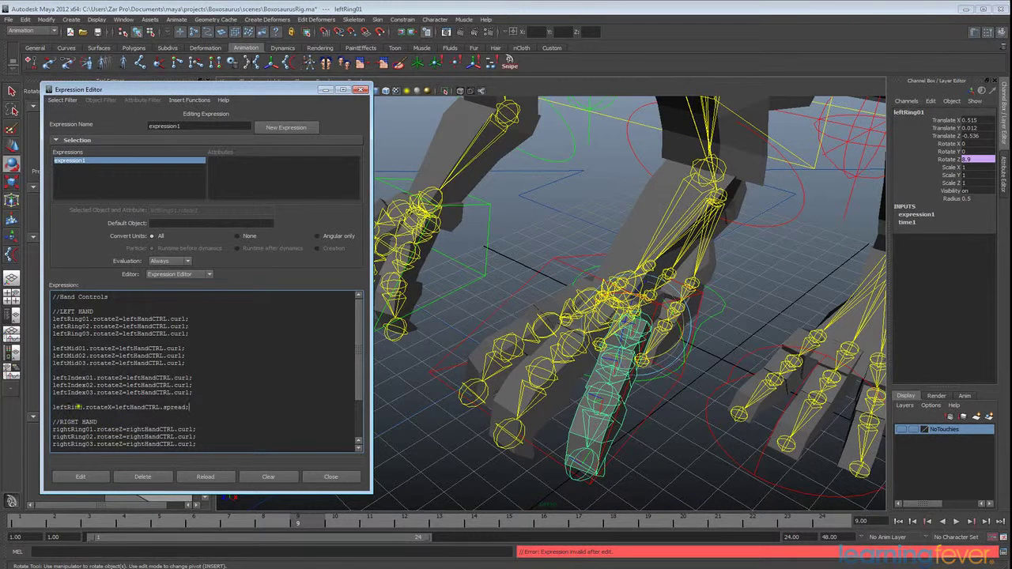
# Step: Correct the joint name in the new spread line to leftRing01 and apply the expression
pyautogui.click(82, 407)
pyautogui.write('01')
pyautogui.click(80, 476)
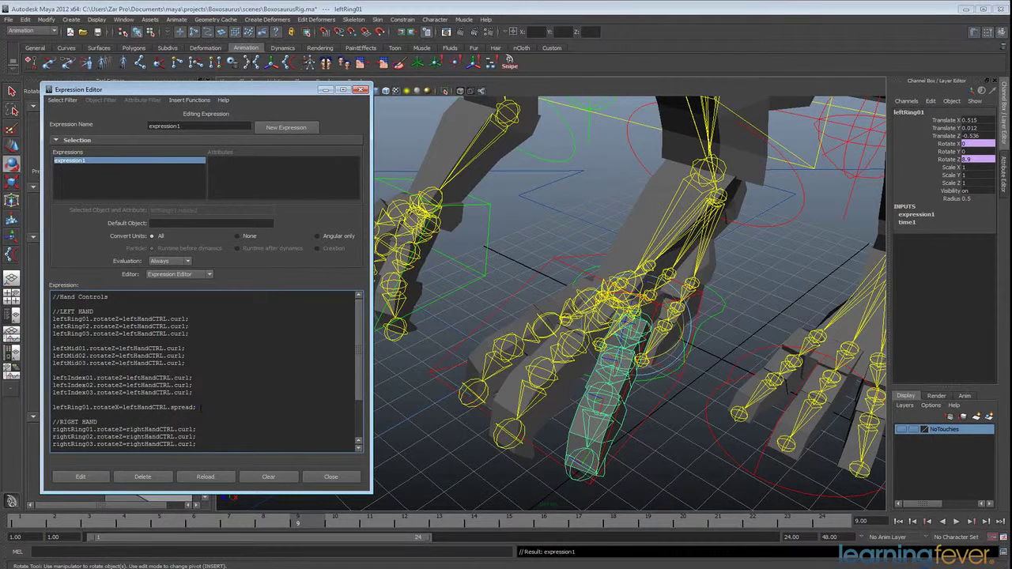
# Step: Set the left hand control's Curl to 0
pyautogui.click(643, 427)
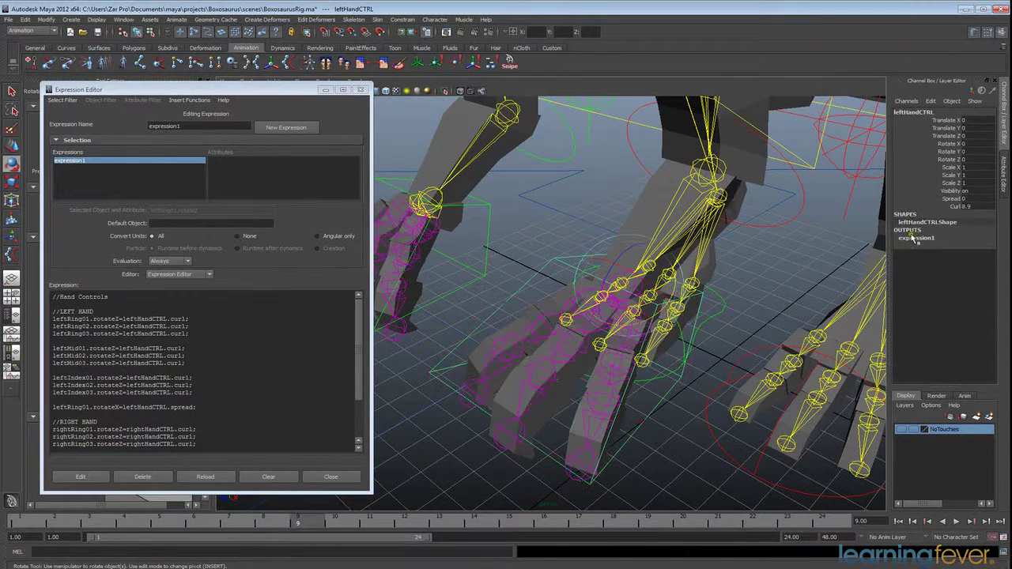
pyautogui.doubleClick(967, 206)
pyautogui.write('0')
pyautogui.press('Return')
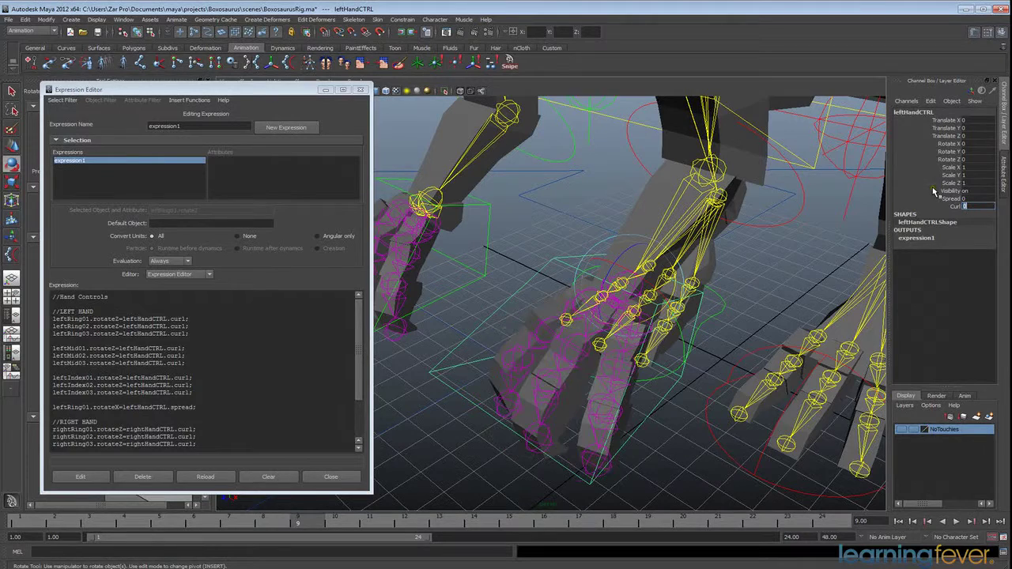
# Step: Scrub the left hand control's Spread to about 15.9 to test the ring finger, and undo it
pyautogui.click(950, 198)
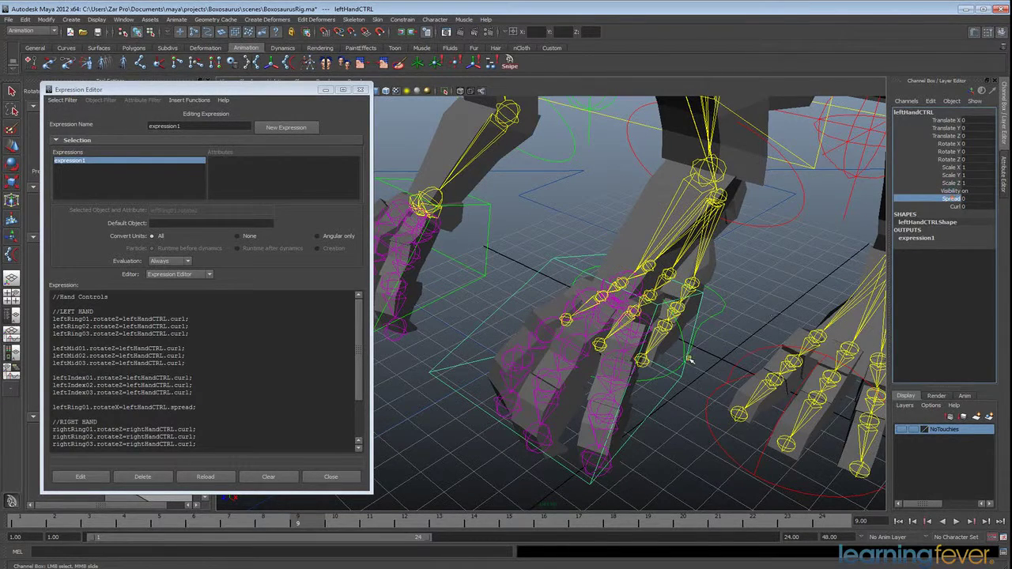
pyautogui.moveTo(691, 359)
pyautogui.mouseDown(button='middle')
pyautogui.moveTo(807, 355)
pyautogui.moveTo(437, 374)
pyautogui.moveTo(854, 367)
pyautogui.moveTo(298, 380)
pyautogui.moveTo(839, 362)
pyautogui.moveTo(771, 360)
pyautogui.mouseUp(button='middle')
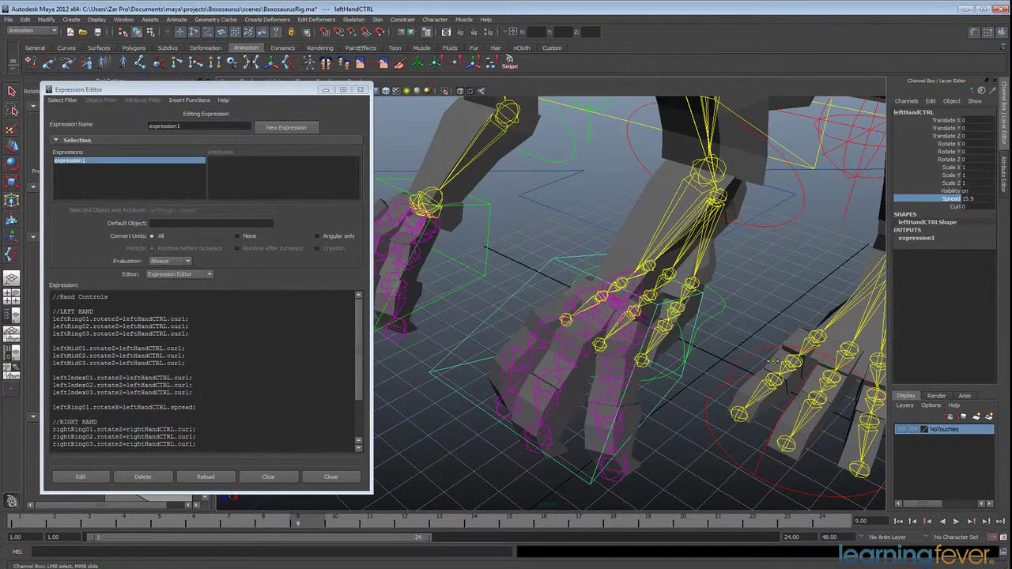
pyautogui.hotkey('ctrl', 'z')
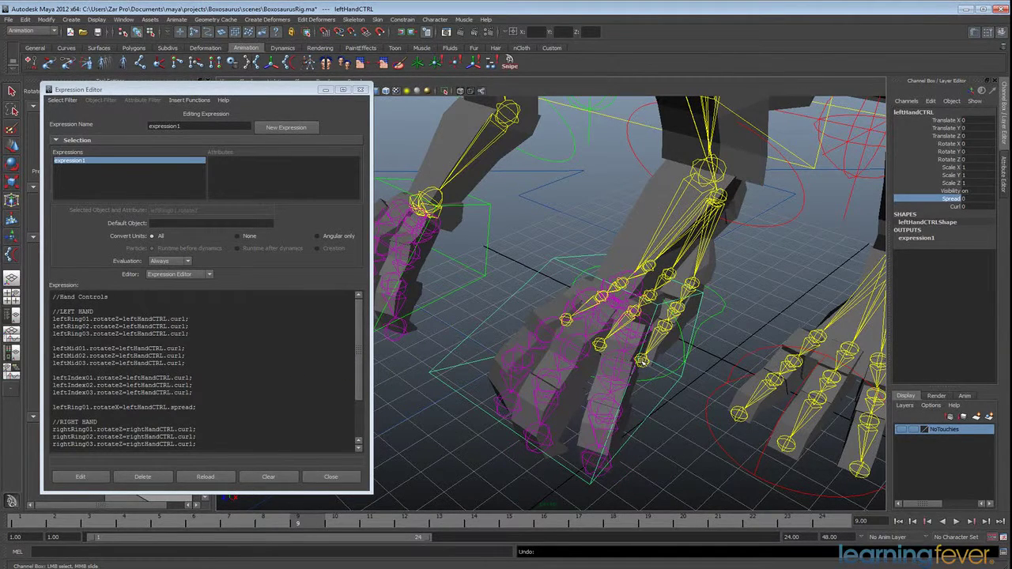
# Step: Rotate the leftRing01 joint about 28 degrees around Y to find the spread axis, and undo it
pyautogui.click(630, 343)
pyautogui.press('e')
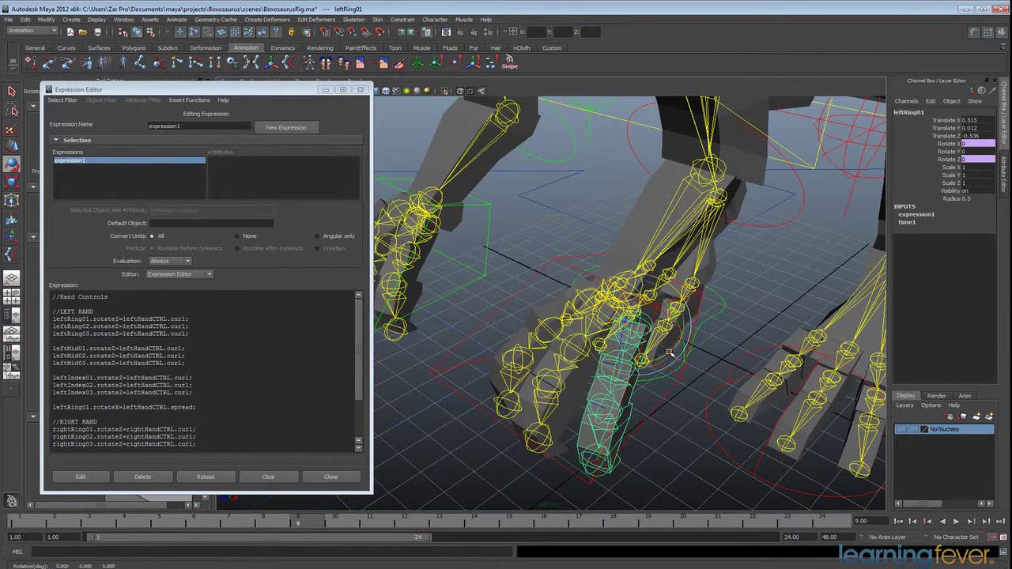
pyautogui.moveTo(670, 353); pyautogui.dragTo(701, 336)
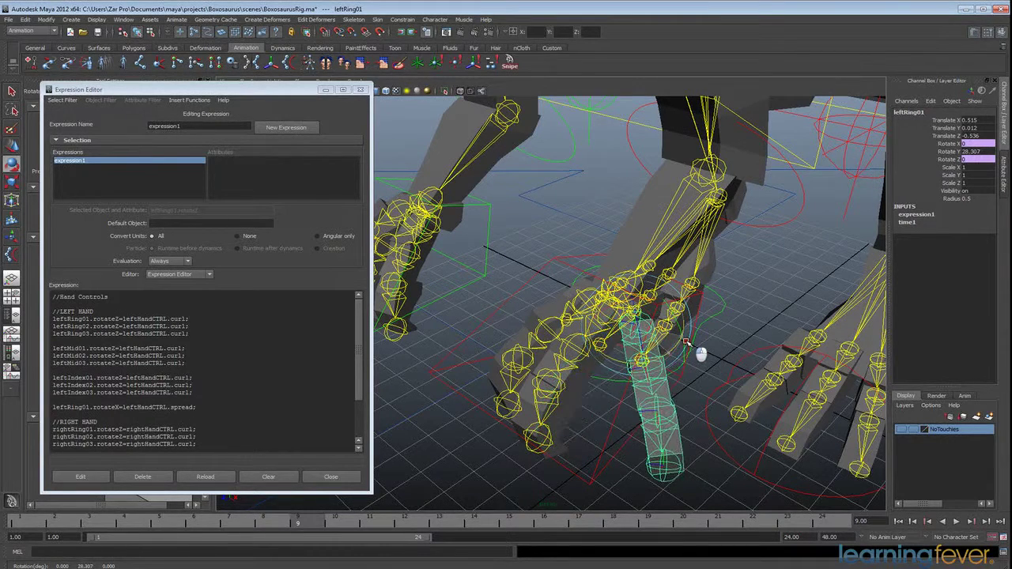
pyautogui.hotkey('ctrl', 'z')
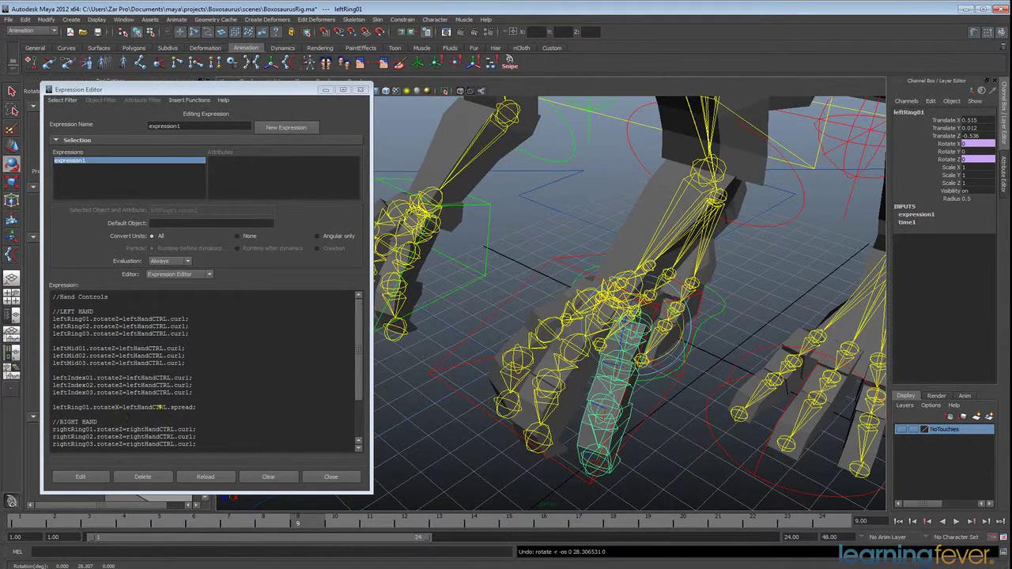
# Step: Change rotateX to rotateY in the leftRing01 spread line, apply the expression, and select the left hand control's Spread attribute
pyautogui.click(118, 408)
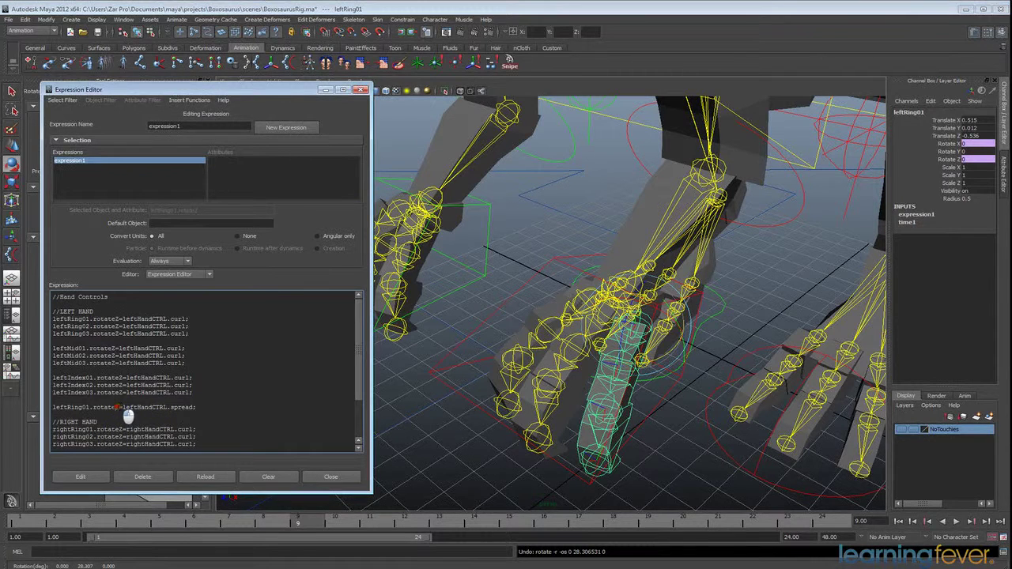
pyautogui.moveTo(117, 408); pyautogui.dragTo(121, 408)
pyautogui.click(94, 477)
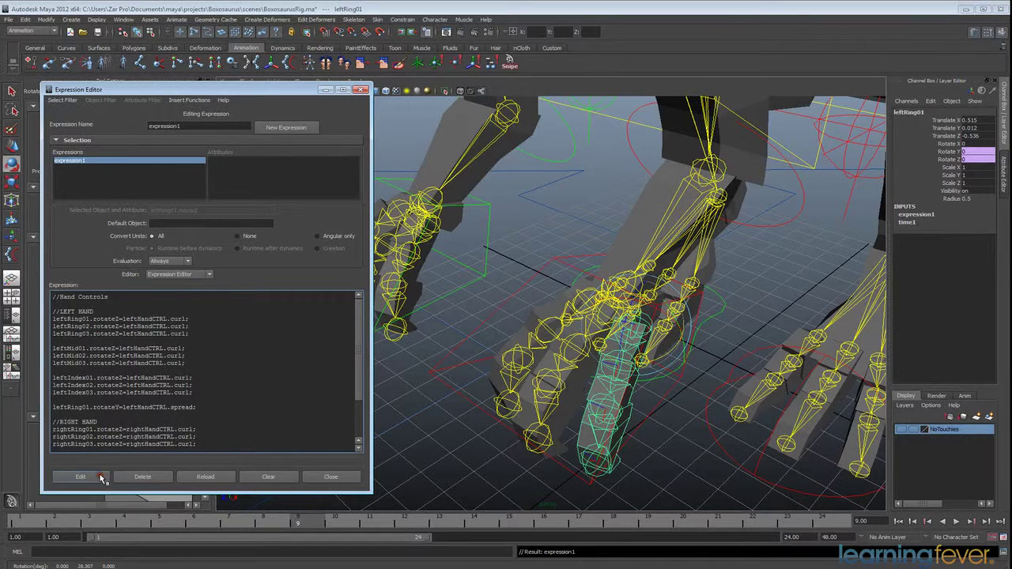
pyautogui.click(654, 417)
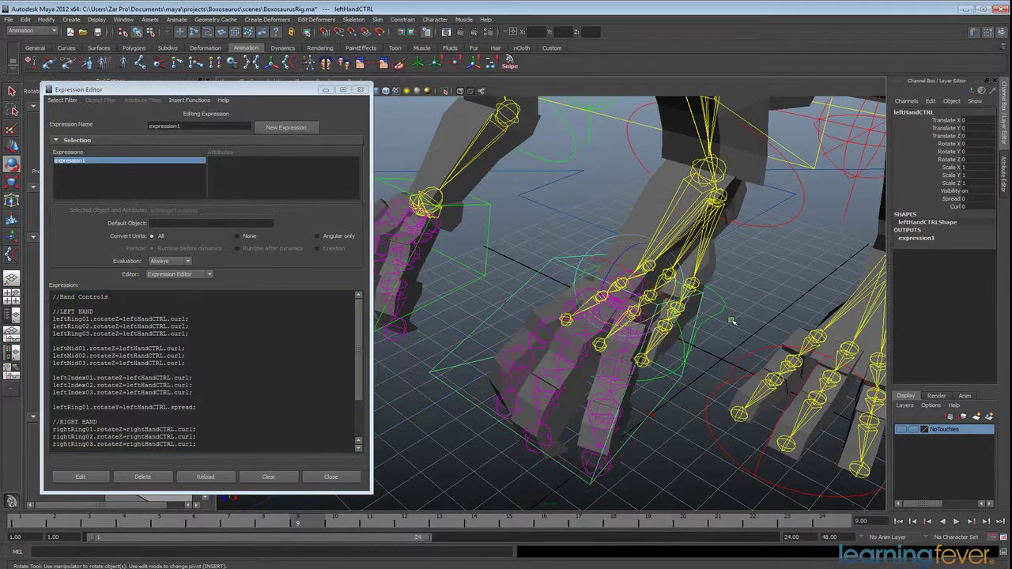
pyautogui.click(953, 198)
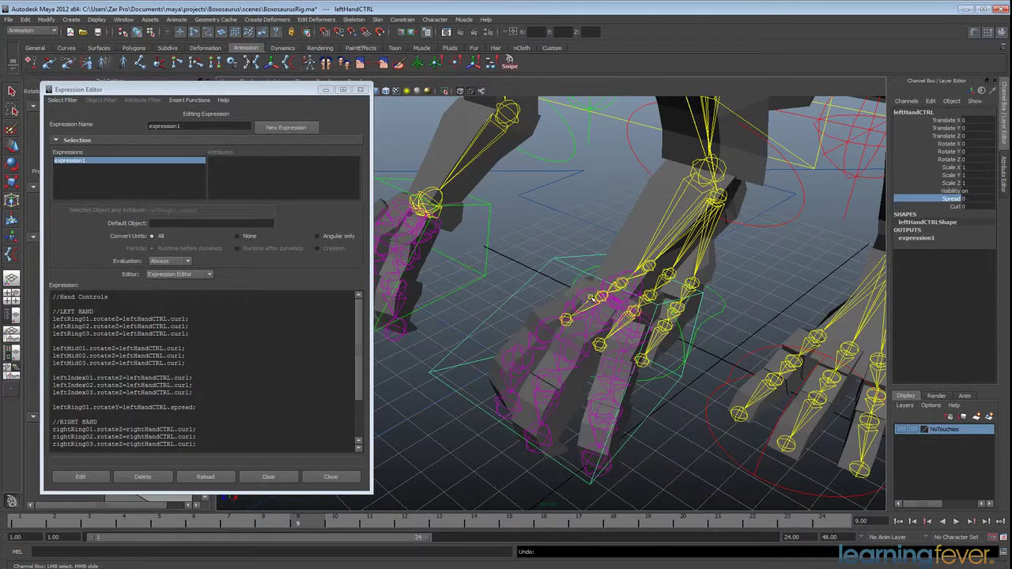
# Step: Duplicate the leftRing01 spread line, change the copy's joint to leftIndex01, and apply the expression
pyautogui.click(585, 297)
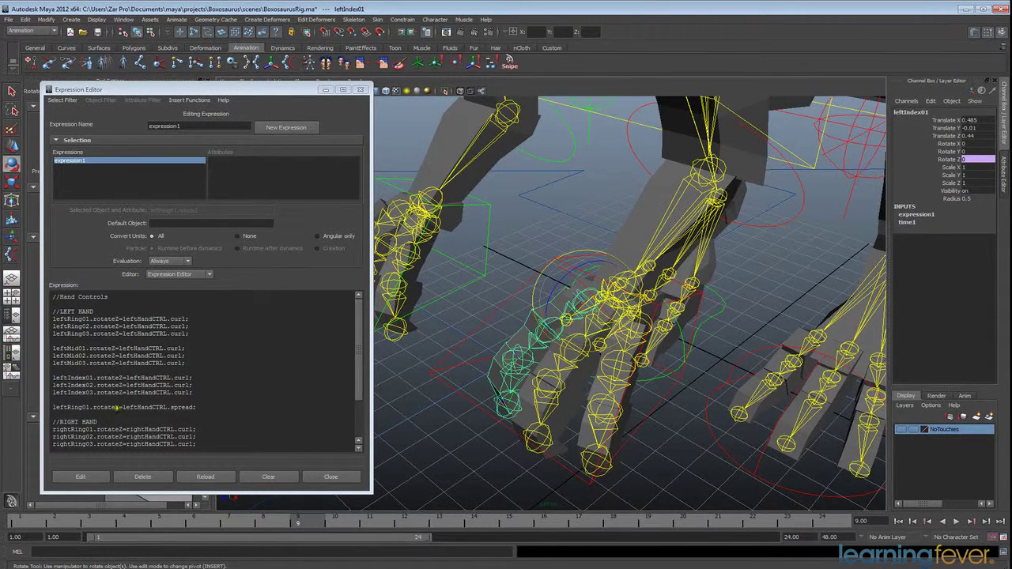
pyautogui.click(199, 407)
pyautogui.keyDown('shift'); pyautogui.click(51, 407); pyautogui.keyUp('shift')
pyautogui.hotkey('ctrl', 'c')
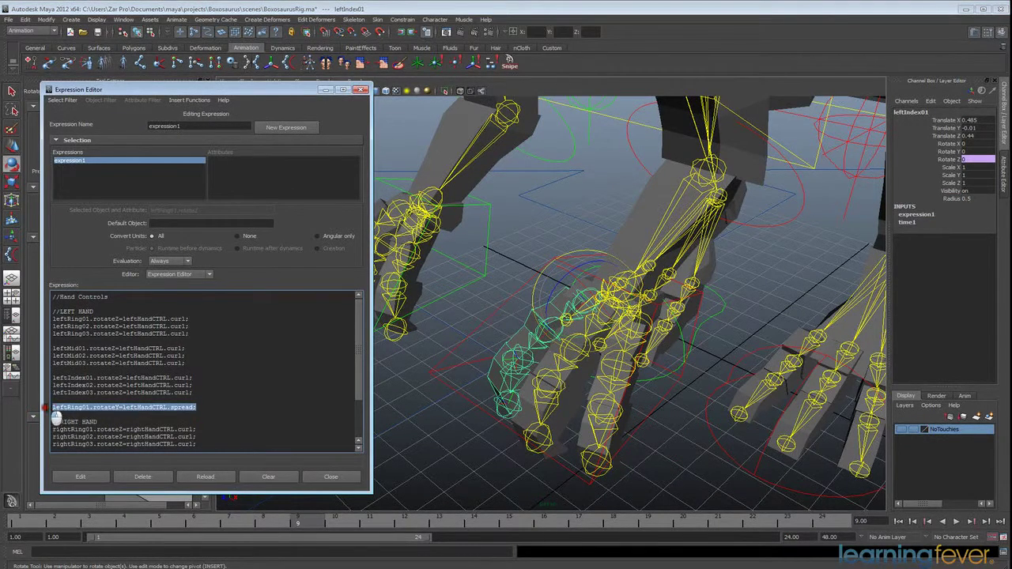
pyautogui.click(197, 407)
pyautogui.press('Return')
pyautogui.hotkey('ctrl', 'v')
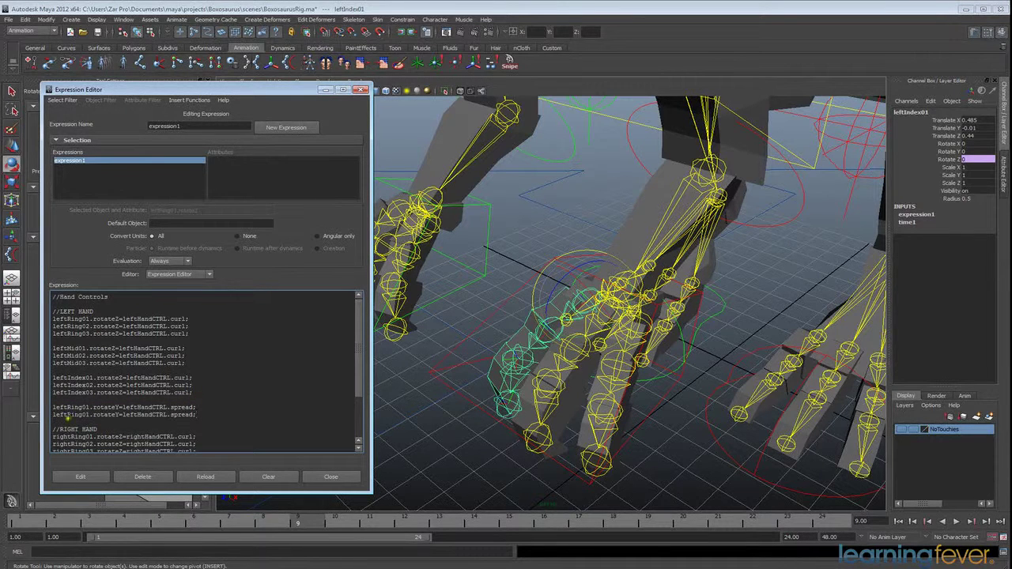
pyautogui.moveTo(83, 415); pyautogui.dragTo(67, 415)
pyautogui.write('Index')
pyautogui.click(90, 477)
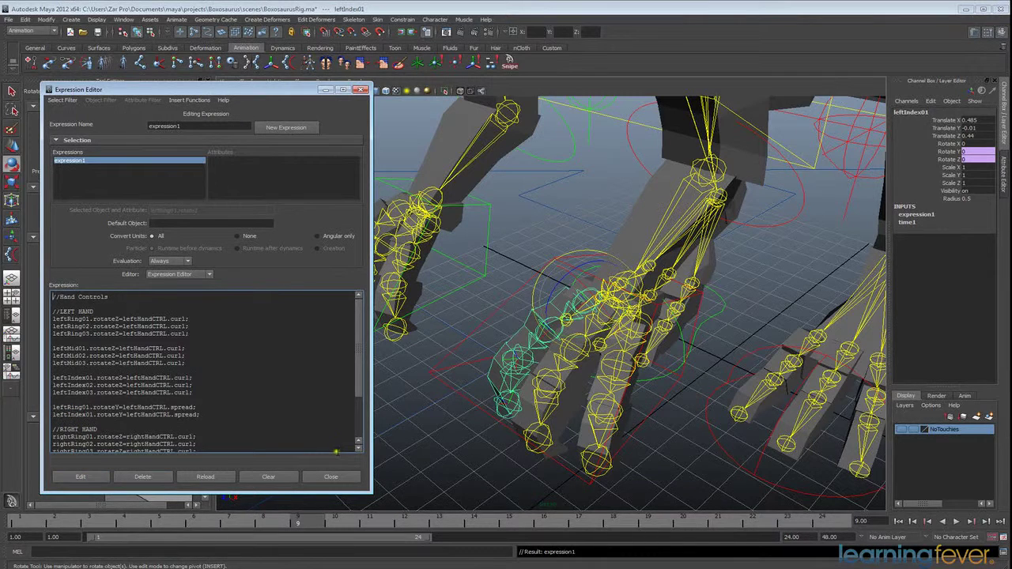
# Step: Test the left hand control's Spread at about -22.5, undo that, and scrub Spread to about 6.3
pyautogui.click(646, 419)
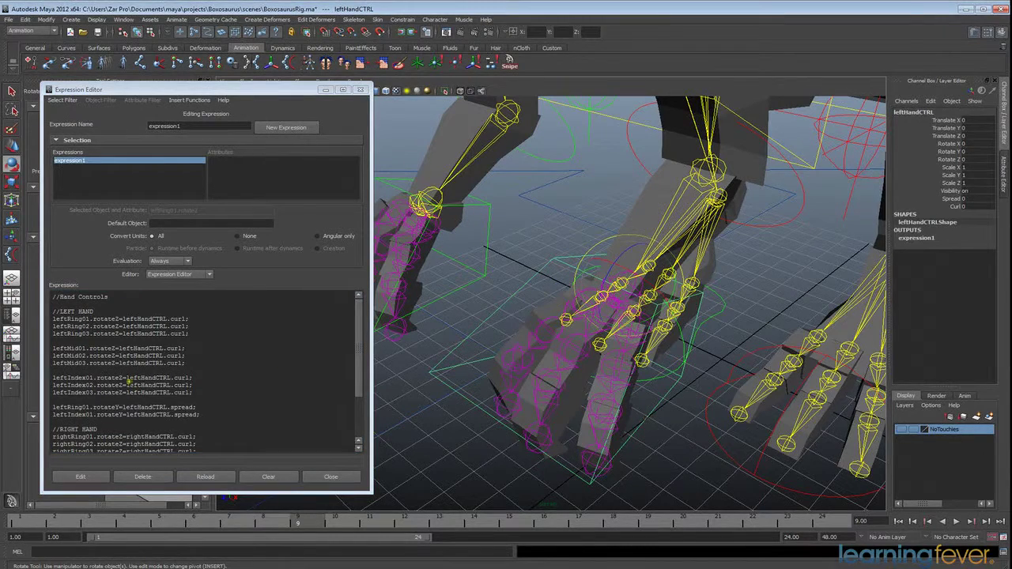
pyautogui.click(957, 208)
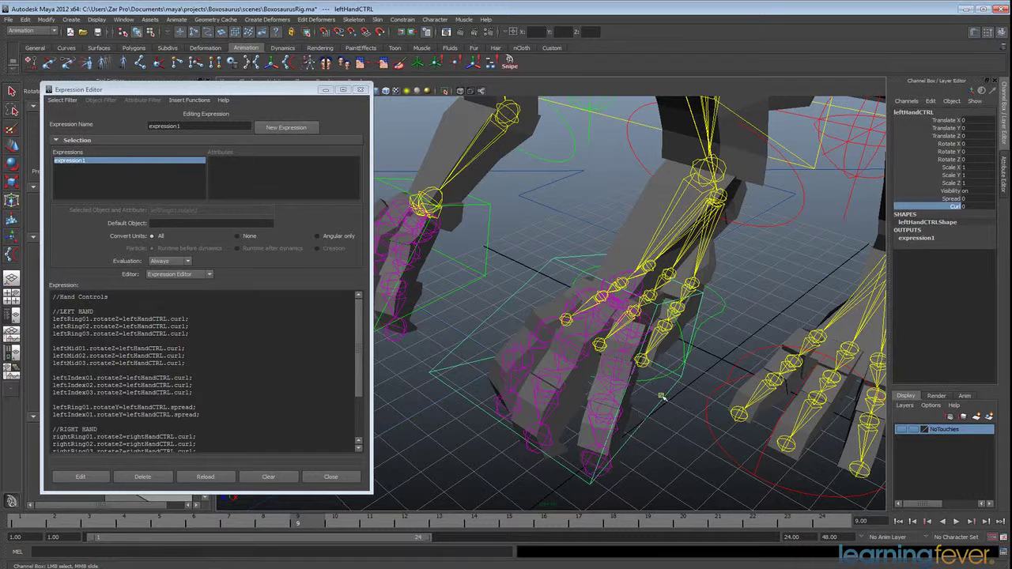
pyautogui.click(953, 195)
pyautogui.moveTo(619, 423); pyautogui.dragTo(544, 303, button='middle')
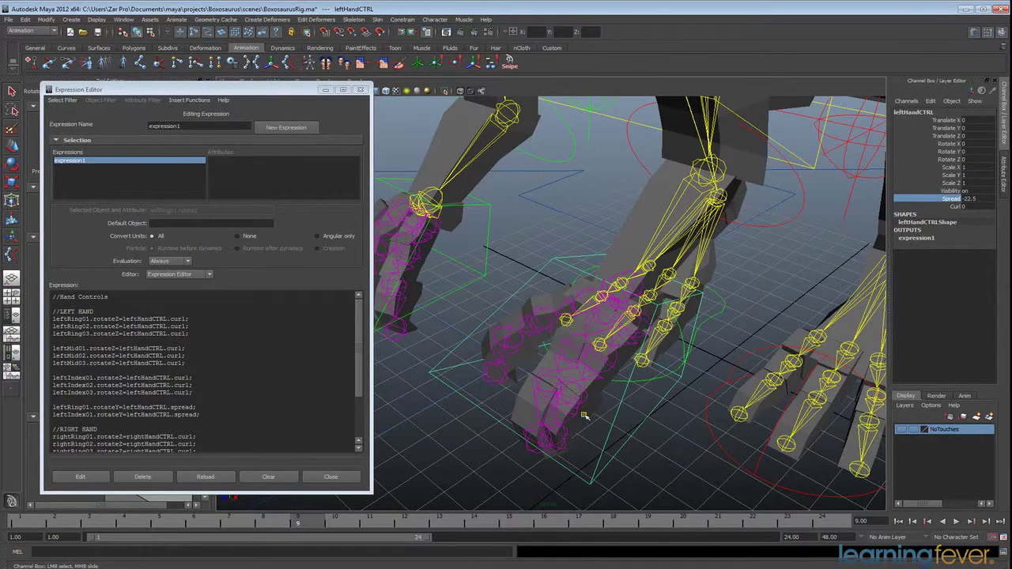
pyautogui.hotkey('ctrl', 'z')
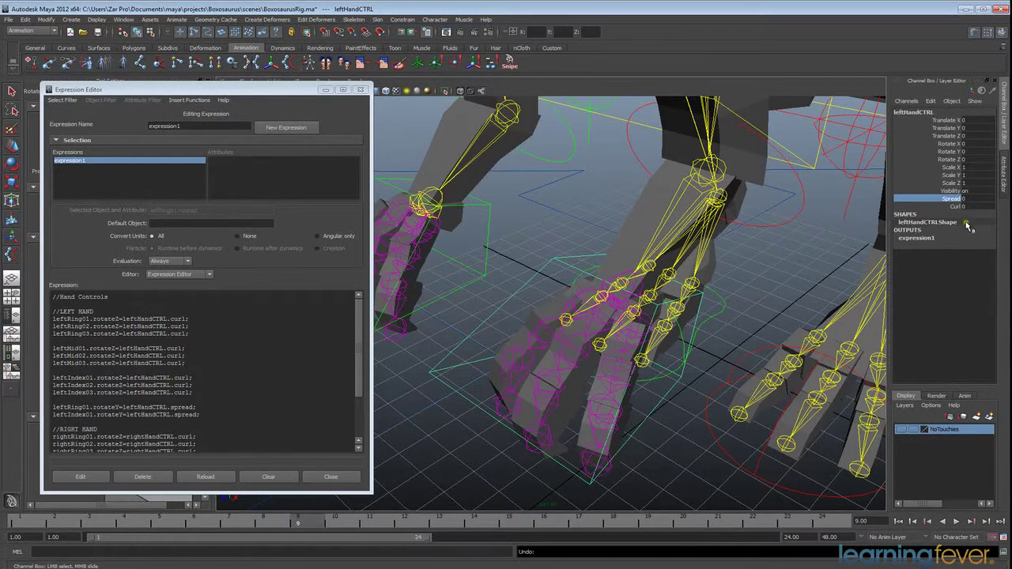
pyautogui.moveTo(956, 201); pyautogui.dragTo(997, 200, button='middle')
pyautogui.moveTo(752, 393); pyautogui.dragTo(590, 385, button='middle')
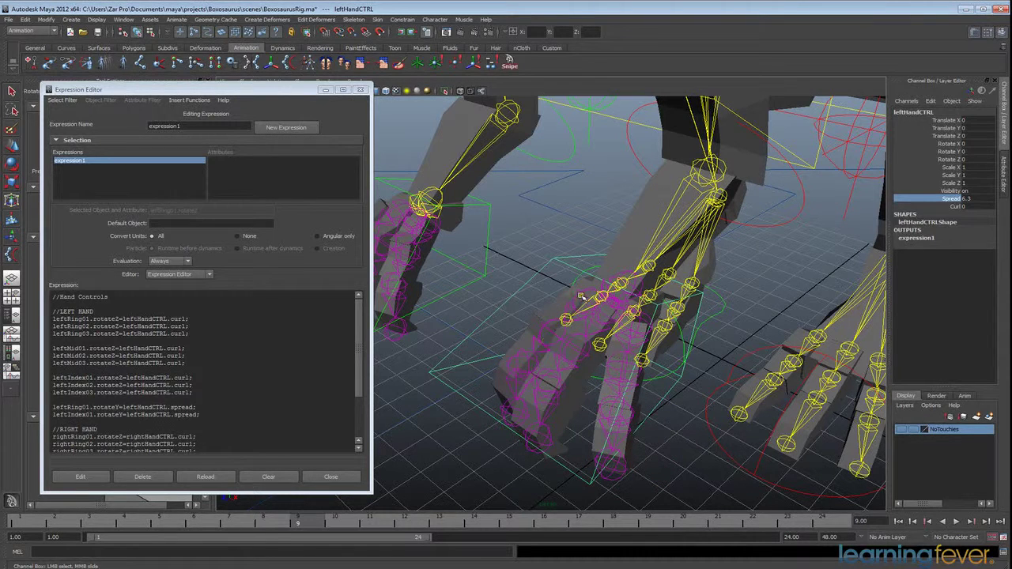
# Step: Multiply the spread value in the leftIndex01 line by -1 and apply the expression
pyautogui.click(111, 420)
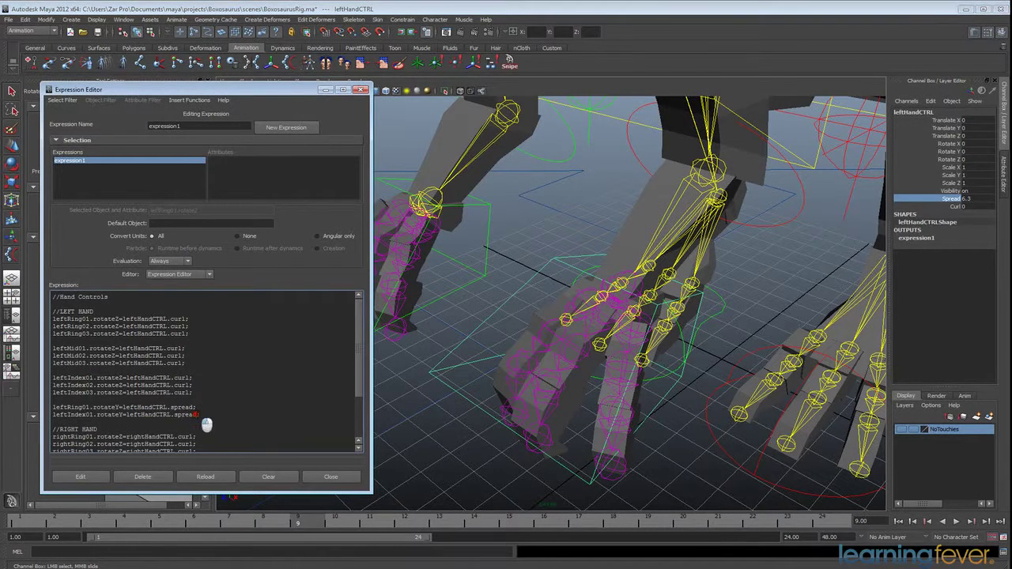
pyautogui.moveTo(52, 414); pyautogui.dragTo(198, 414)
pyautogui.click(202, 416)
pyautogui.write(';')
pyautogui.click(82, 477)
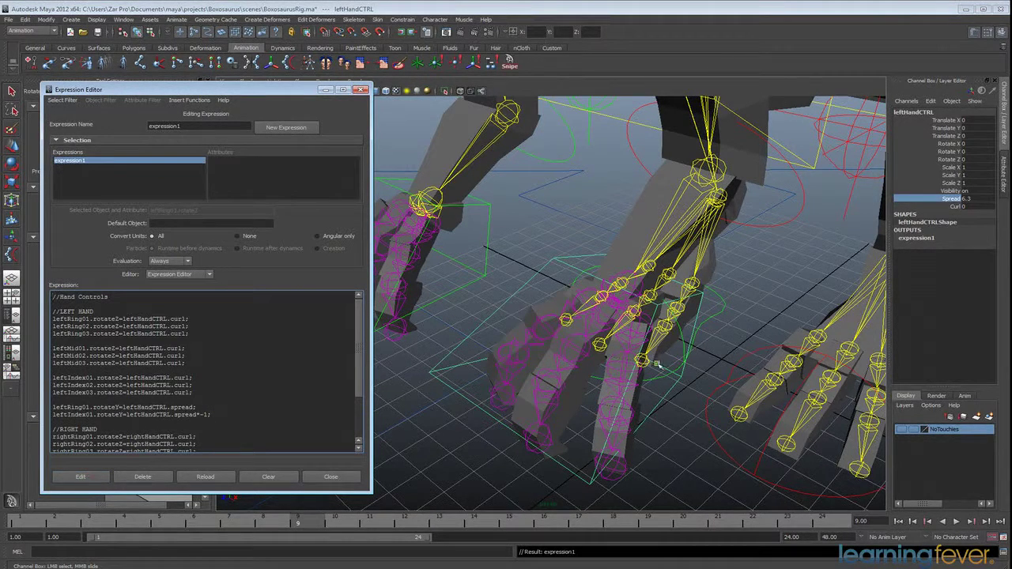
# Step: Test the left hand control's Spread at 17.4, and undo the change
pyautogui.click(965, 198)
pyautogui.write('17.4')
pyautogui.press('Return')
pyautogui.moveTo(740, 341)
pyautogui.mouseDown(button='middle')
pyautogui.moveTo(585, 381)
pyautogui.moveTo(744, 357)
pyautogui.mouseUp(button='middle')
pyautogui.hotkey('ctrl', 'z')
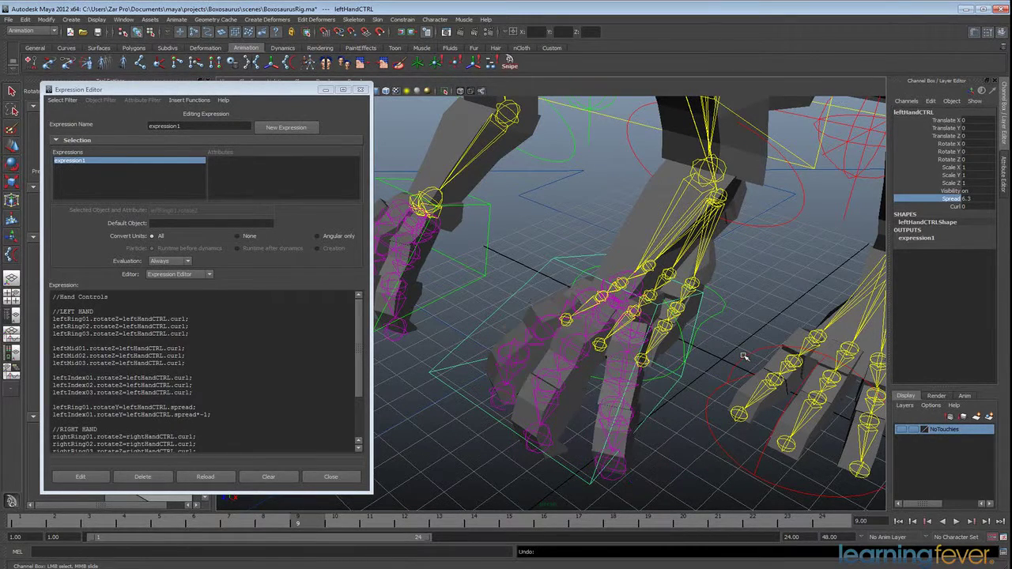
# Step: Copy the leftRing01 and leftIndex01 spread lines to below the rightIndex03 line, leaving a blank line between
pyautogui.moveTo(224, 417); pyautogui.dragTo(52, 409)
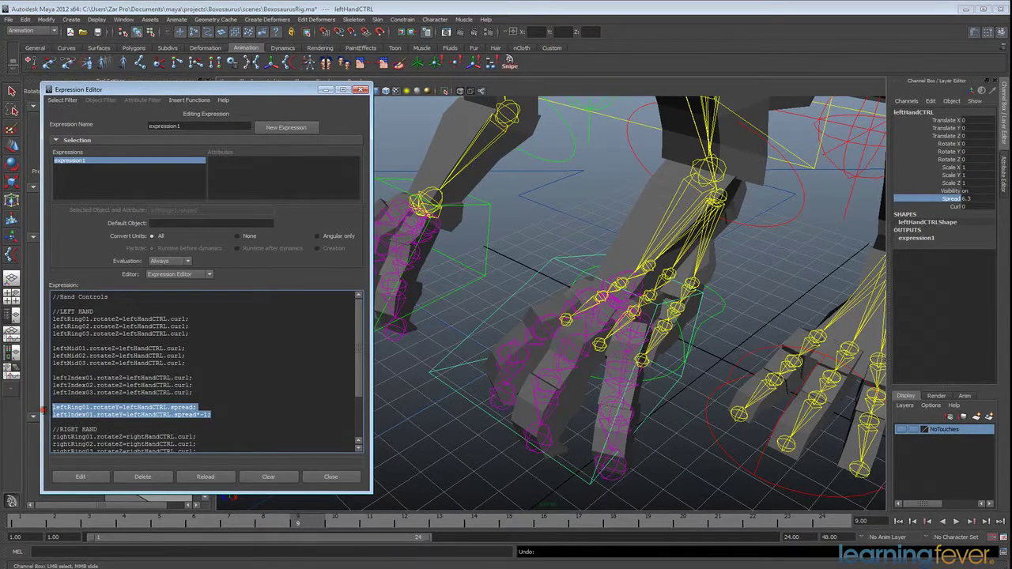
pyautogui.scroll(-3, 293, 383)
pyautogui.click(207, 448)
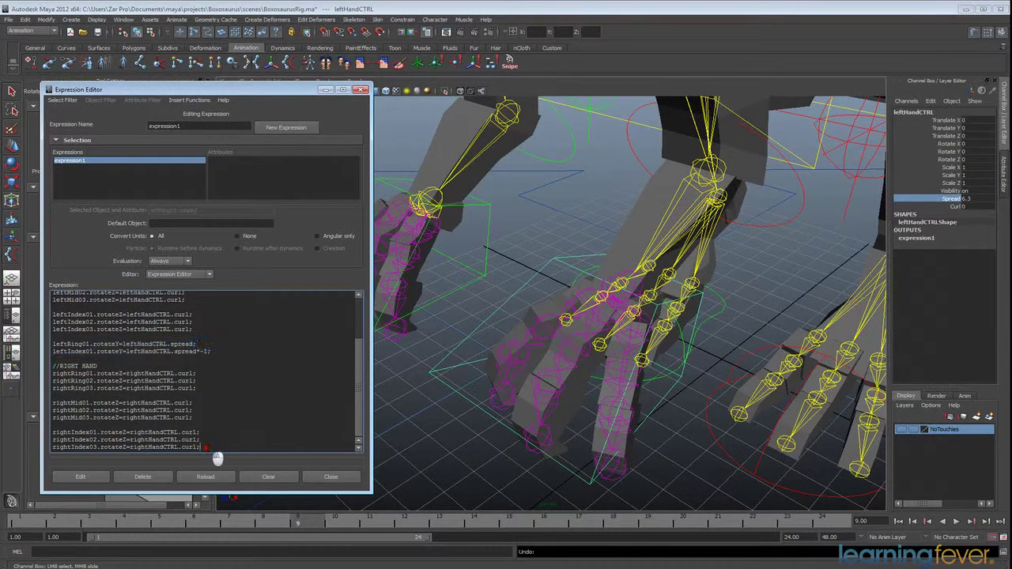
pyautogui.press('Return')
pyautogui.press('Return')
pyautogui.write('leftRing01.rotateY=leftHandCTRL.spread; leftIndex01.rotateY=leftHandCTRL.spread*-1;')
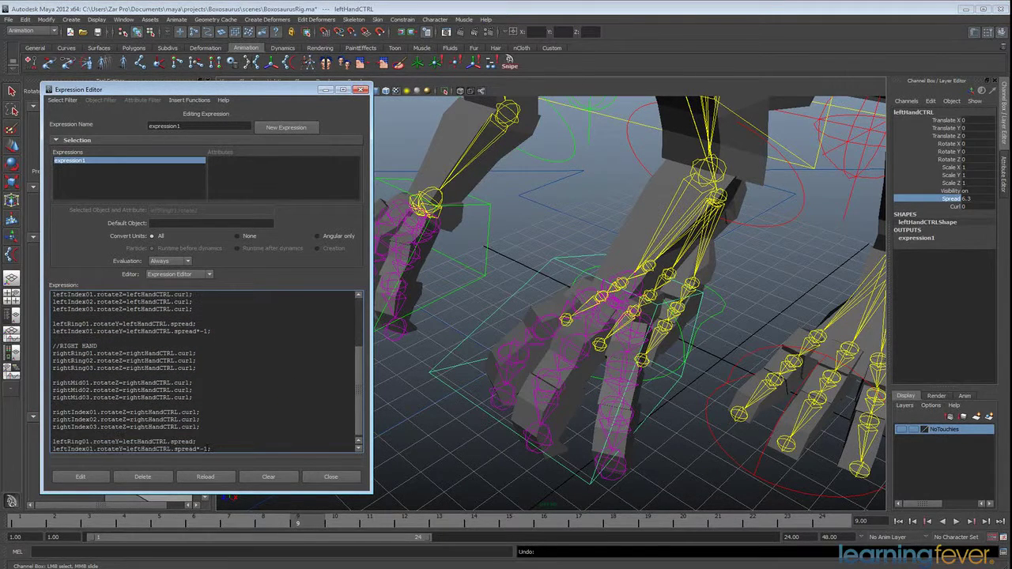
# Step: Replace left with right in the copied spread lines' joint and control names, apply the expression, and select the right hand control
pyautogui.moveTo(68, 442); pyautogui.dragTo(42, 443)
pyautogui.write('right')
pyautogui.moveTo(71, 443); pyautogui.dragTo(47, 449)
pyautogui.write('right')
pyautogui.moveTo(141, 441); pyautogui.dragTo(126, 450)
pyautogui.write('right')
pyautogui.write('right')
pyautogui.click(87, 477)
pyautogui.click(490, 226)
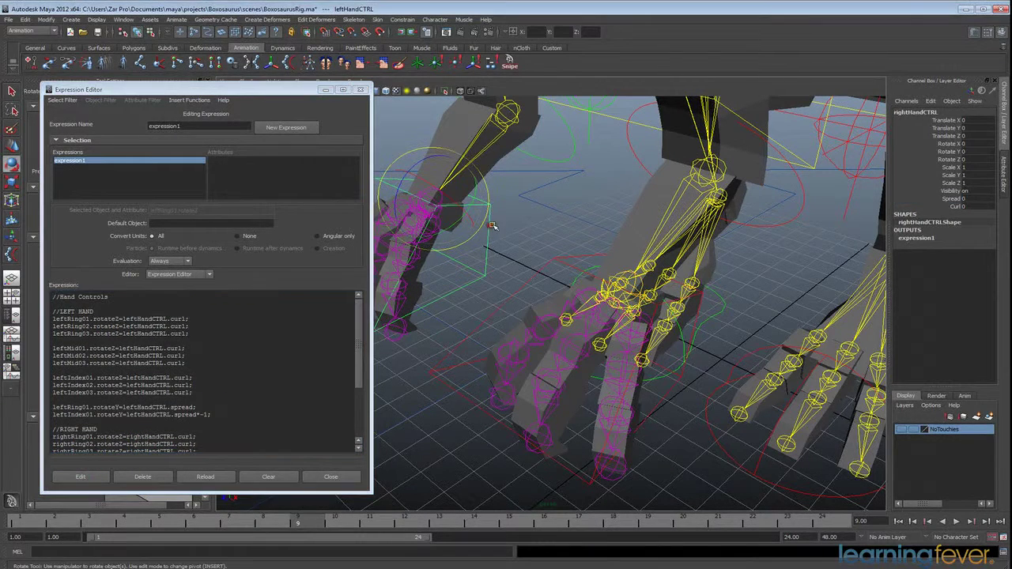
# Step: Test the right hand control's Curl at 14.4 and Spread at 41.1, and reset both to 0
pyautogui.click(956, 206)
pyautogui.moveTo(570, 315); pyautogui.dragTo(616, 310, button='middle')
pyautogui.click(949, 198)
pyautogui.moveTo(569, 266); pyautogui.dragTo(629, 266, button='middle')
pyautogui.keyDown('alt'); pyautogui.moveTo(637, 273); pyautogui.dragTo(604, 299); pyautogui.keyUp('alt')
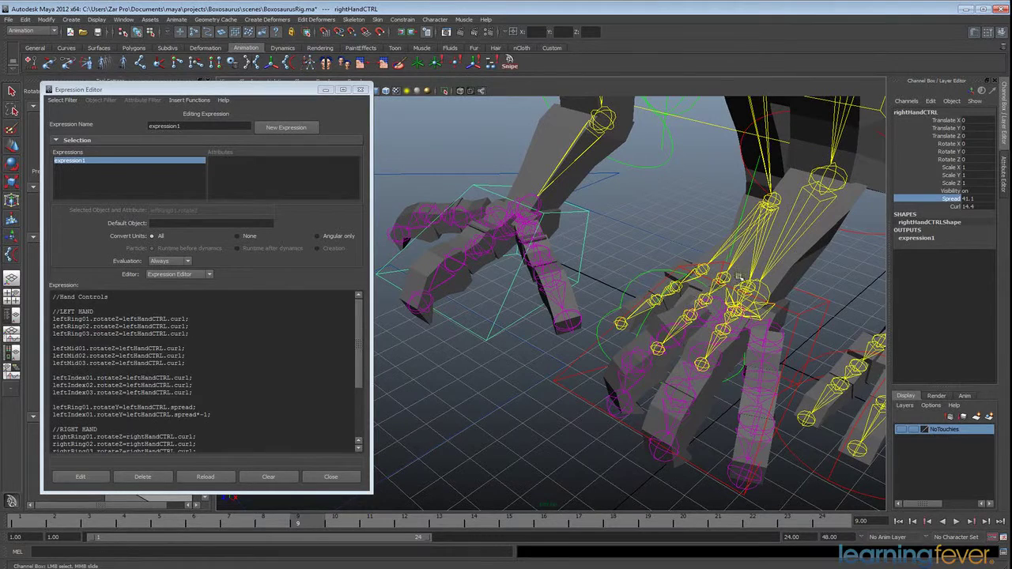
pyautogui.click(973, 207)
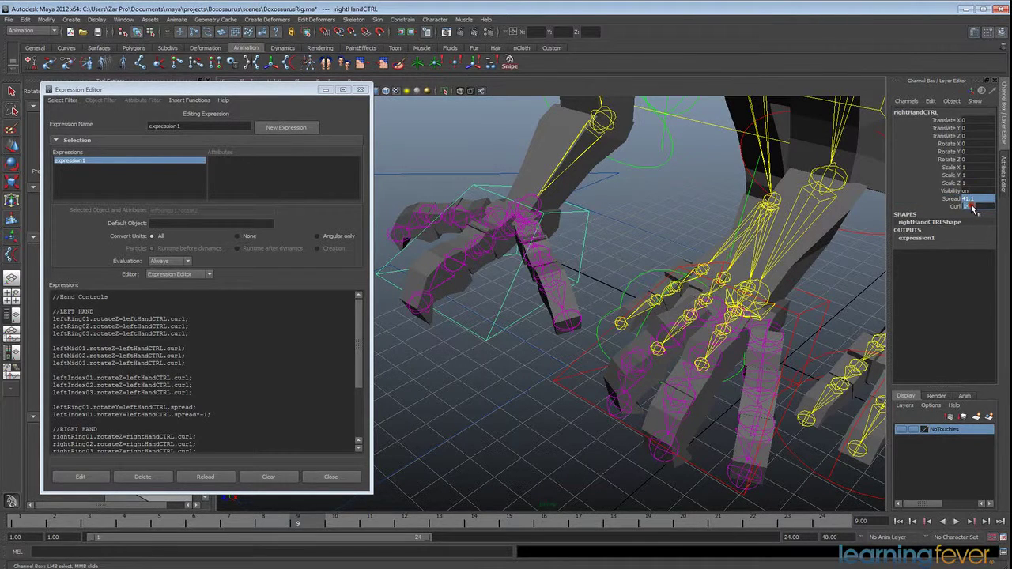
pyautogui.write('0')
pyautogui.press('Return')
# Step: Select the left hand control and set its Spread to 0
pyautogui.click(866, 293)
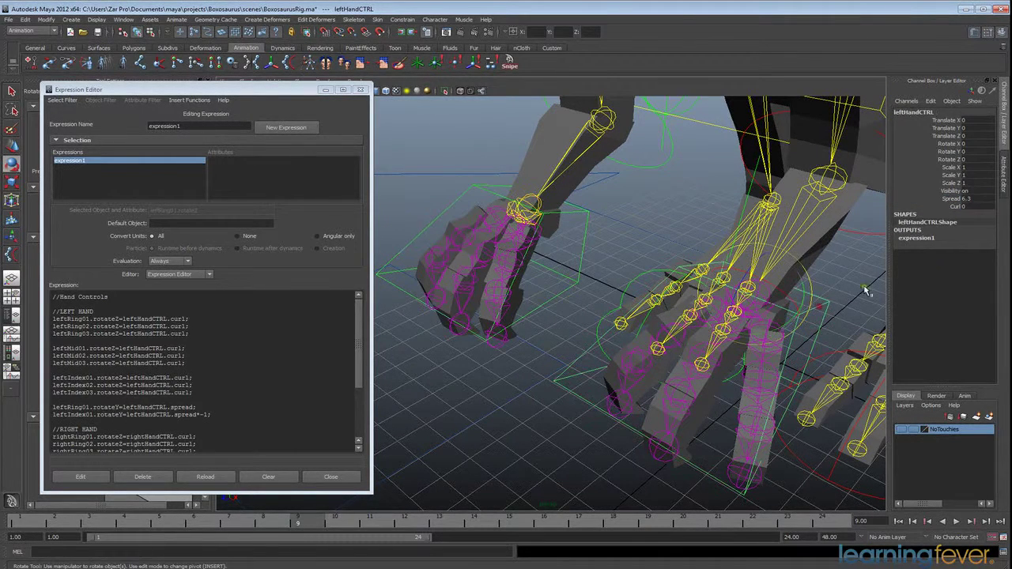
pyautogui.click(967, 199)
pyautogui.write('0')
pyautogui.press('Return')
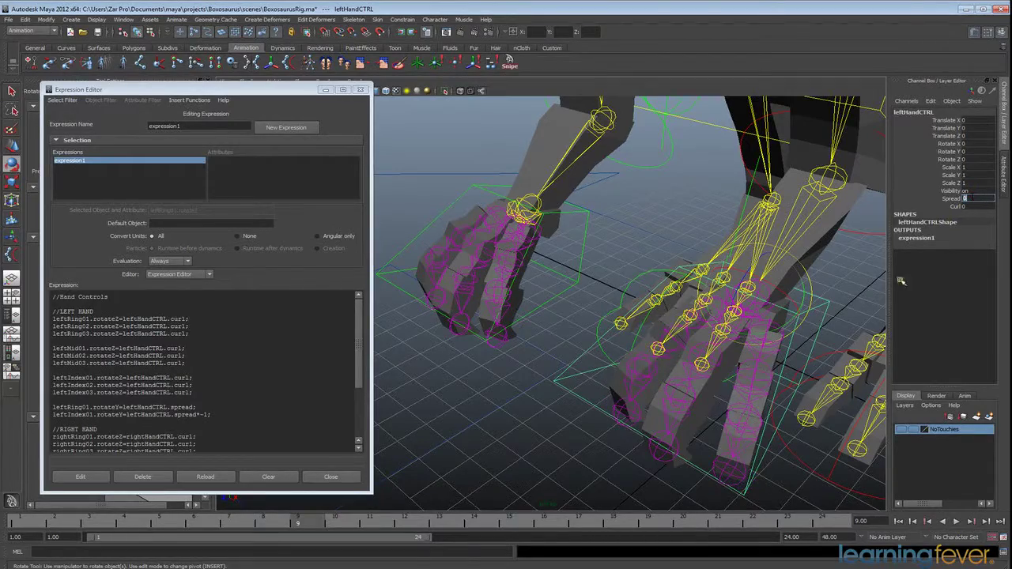
# Step: Examine the foot section of the expression, comparing its toe joint and foot control names and commented-out lines with the left foot's rig
pyautogui.keyDown('alt'); pyautogui.moveTo(779, 413); pyautogui.dragTo(608, 389); pyautogui.keyUp('alt')
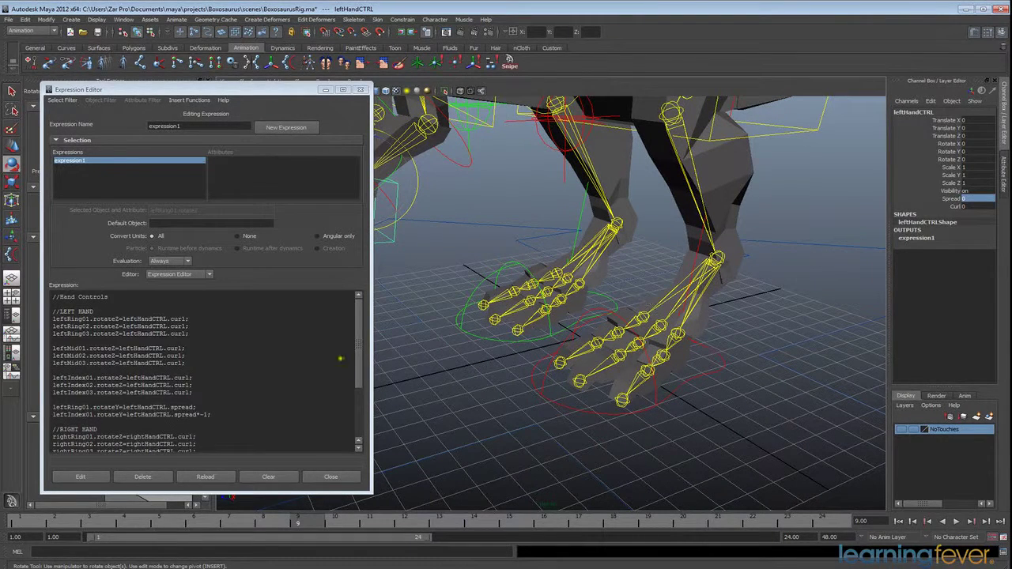
pyautogui.moveTo(360, 348); pyautogui.dragTo(361, 395)
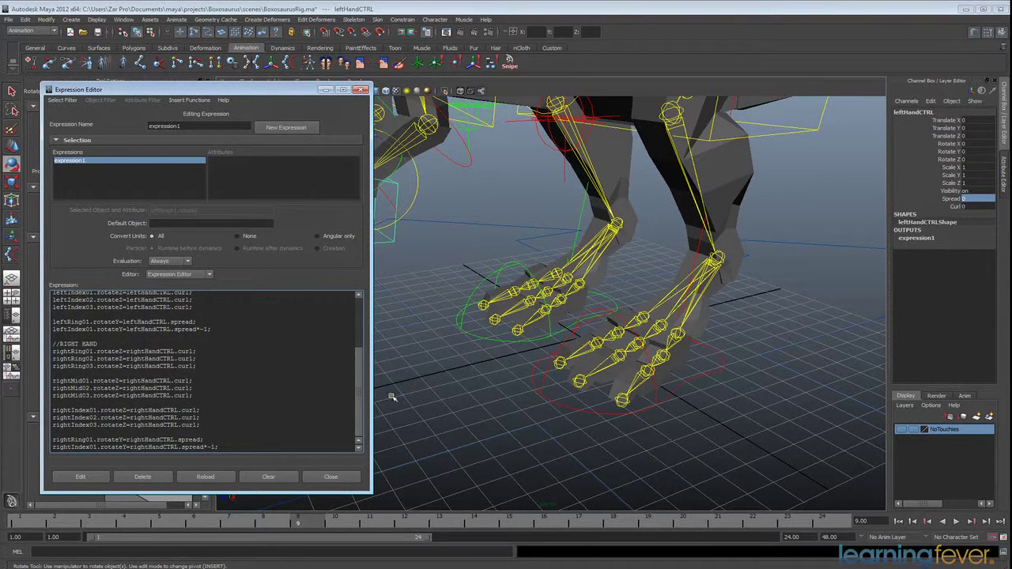
pyautogui.moveTo(366, 427); pyautogui.dragTo(366, 364)
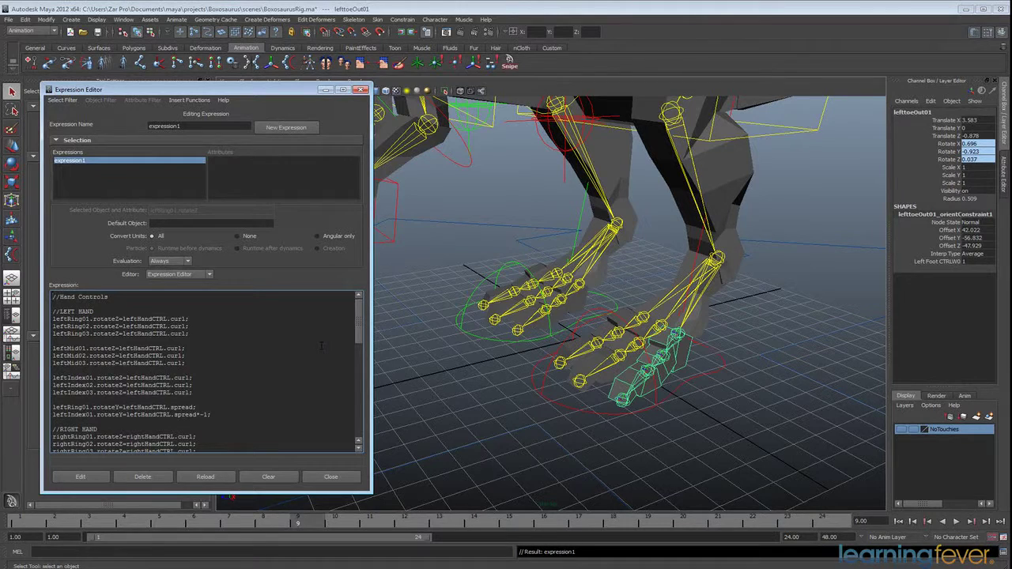
pyautogui.moveTo(367, 327); pyautogui.dragTo(362, 425)
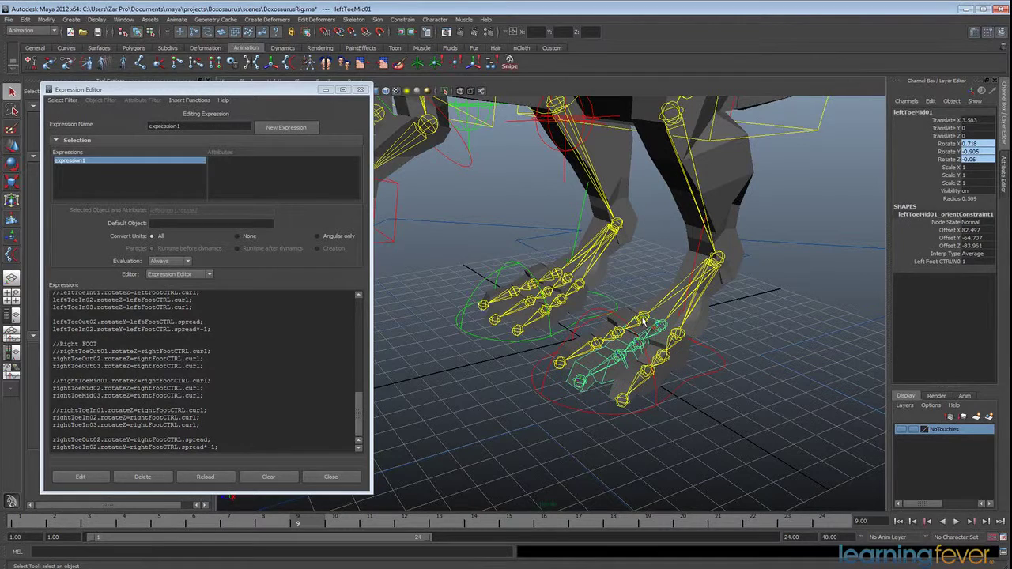
pyautogui.click(690, 383)
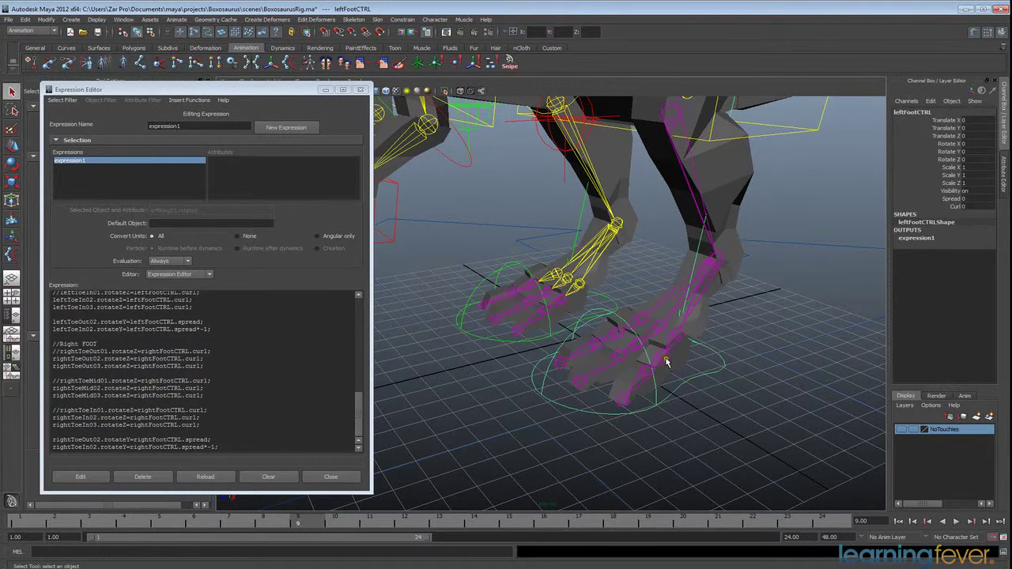
pyautogui.click(678, 354)
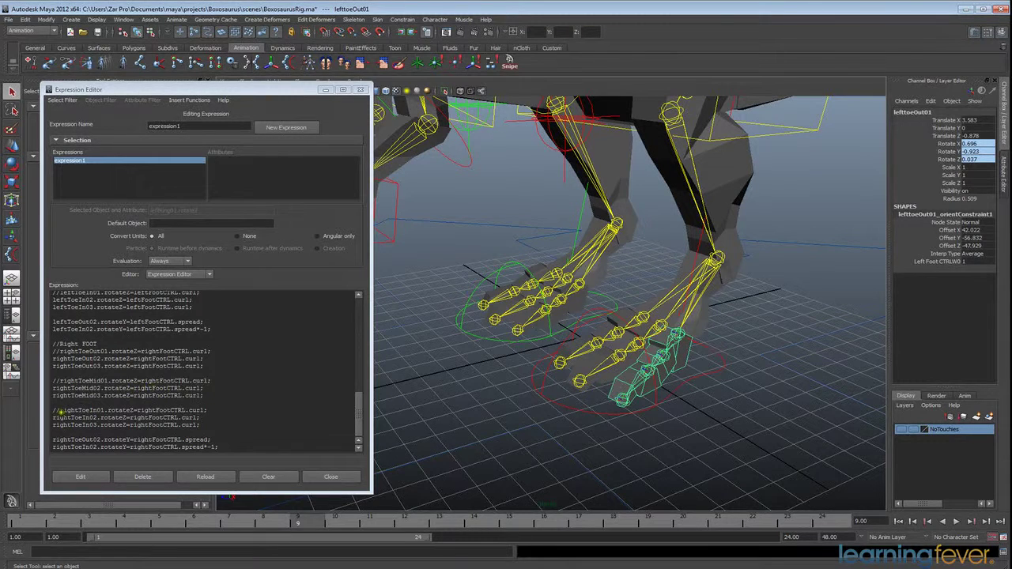
pyautogui.moveTo(53, 410); pyautogui.dragTo(59, 410)
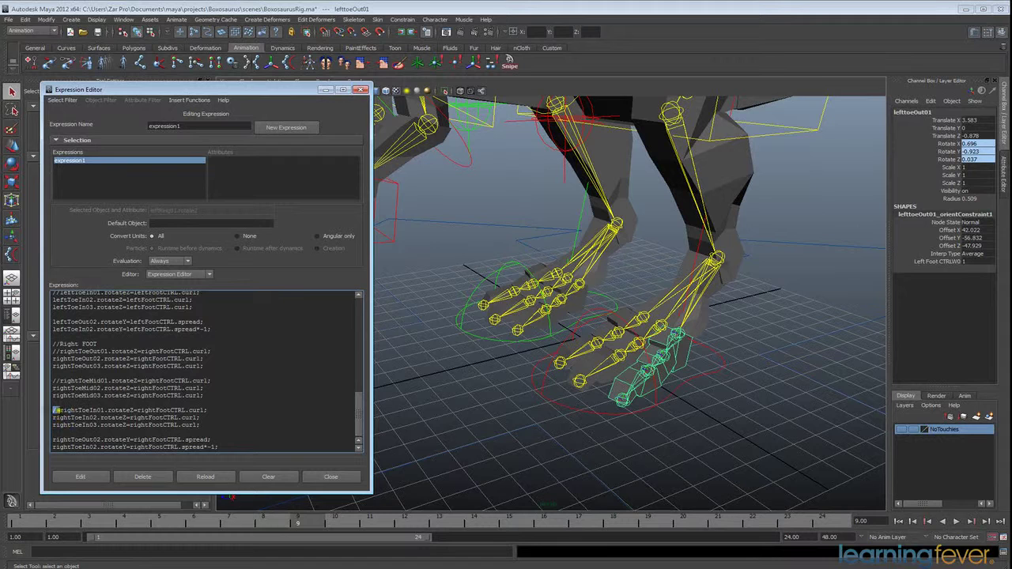
pyautogui.keyDown('ctrl'); pyautogui.moveTo(55, 381); pyautogui.dragTo(56, 381); pyautogui.keyUp('ctrl')
# Step: Try applying the expression with rotat7eZ in the rightToeIn03 line, comment that line out with //, and apply again
pyautogui.click(84, 477)
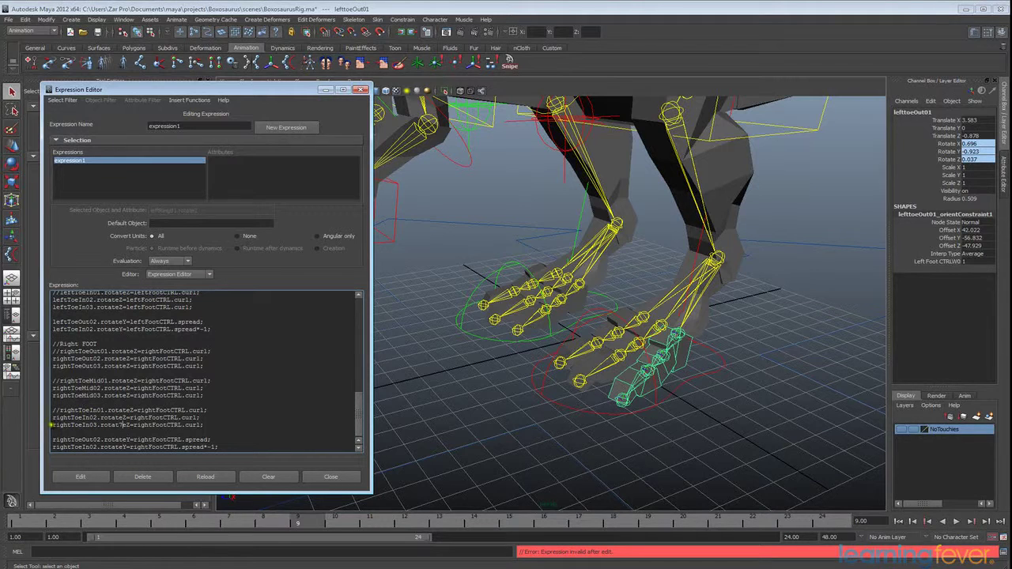
pyautogui.write('//')
pyautogui.click(81, 477)
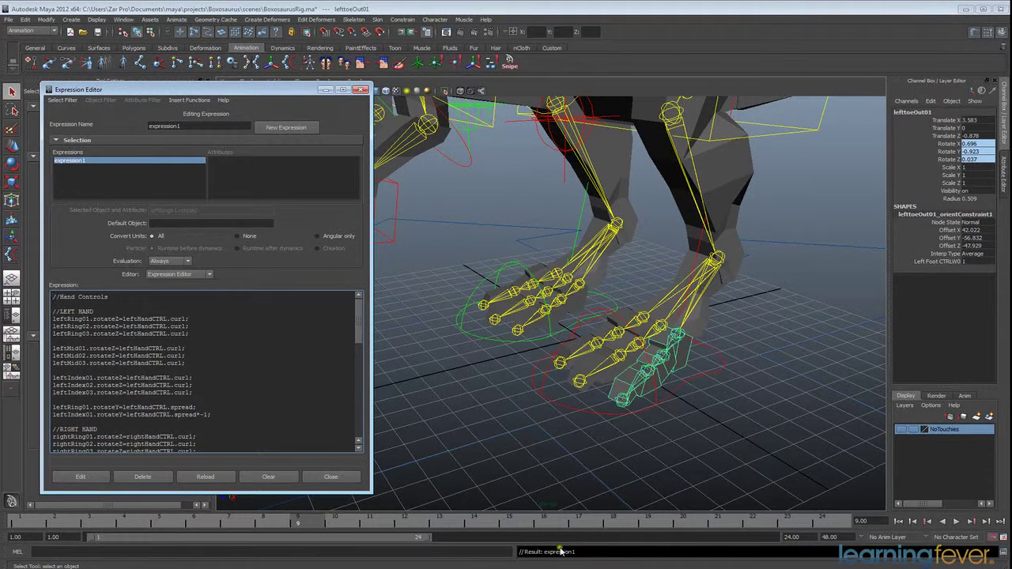
# Step: Uncomment the rightToeIn03 line, correct its attribute to rotateZ, and apply the expression
pyautogui.moveTo(361, 331); pyautogui.dragTo(362, 425)
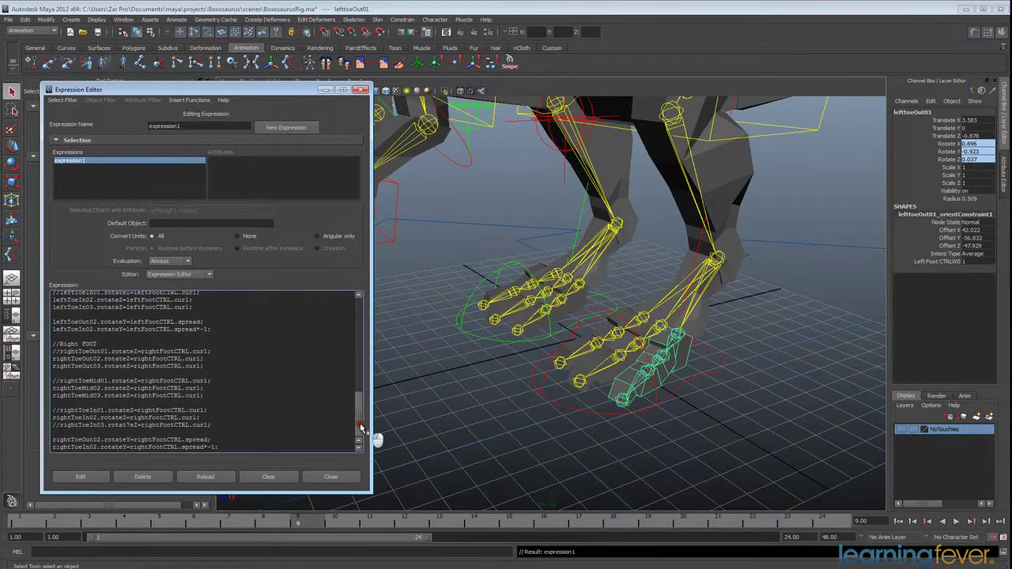
pyautogui.click(58, 425)
pyautogui.press('BackSpace')
pyautogui.click(122, 424)
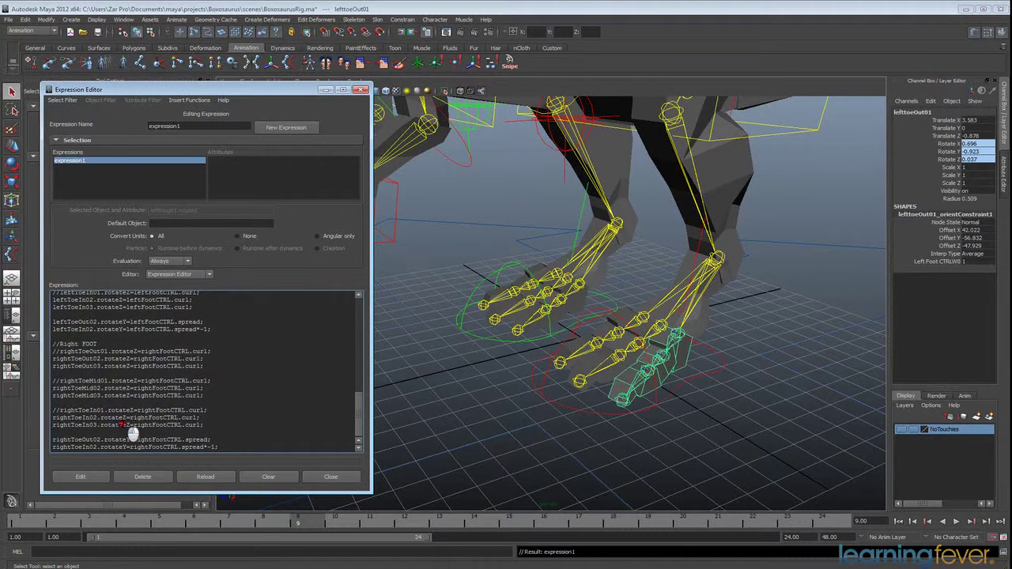
pyautogui.click(91, 478)
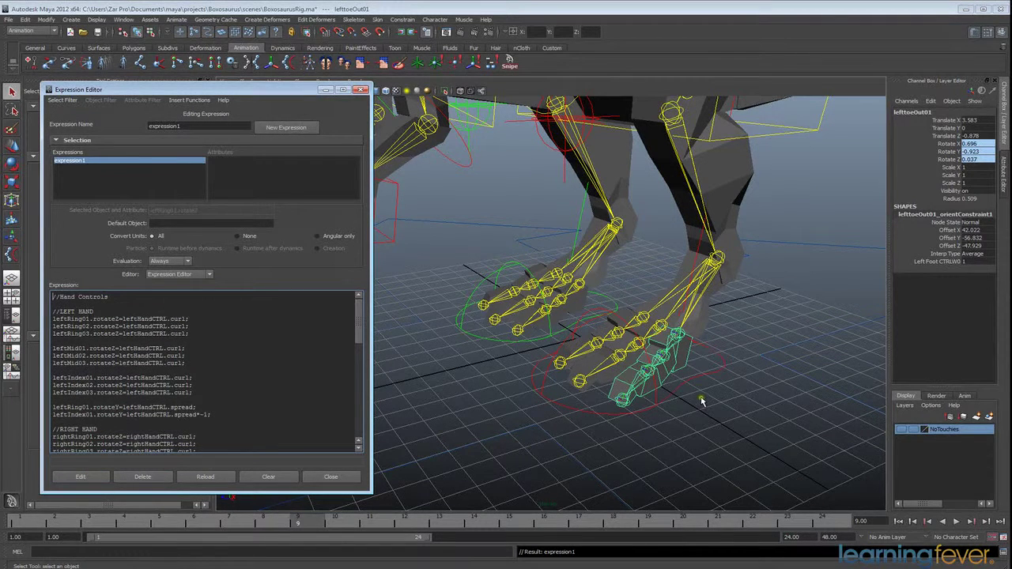
# Step: Test the left foot control's Spread at 31.3 and Curl at -17.1, and undo both changes
pyautogui.click(700, 372)
pyautogui.click(952, 200)
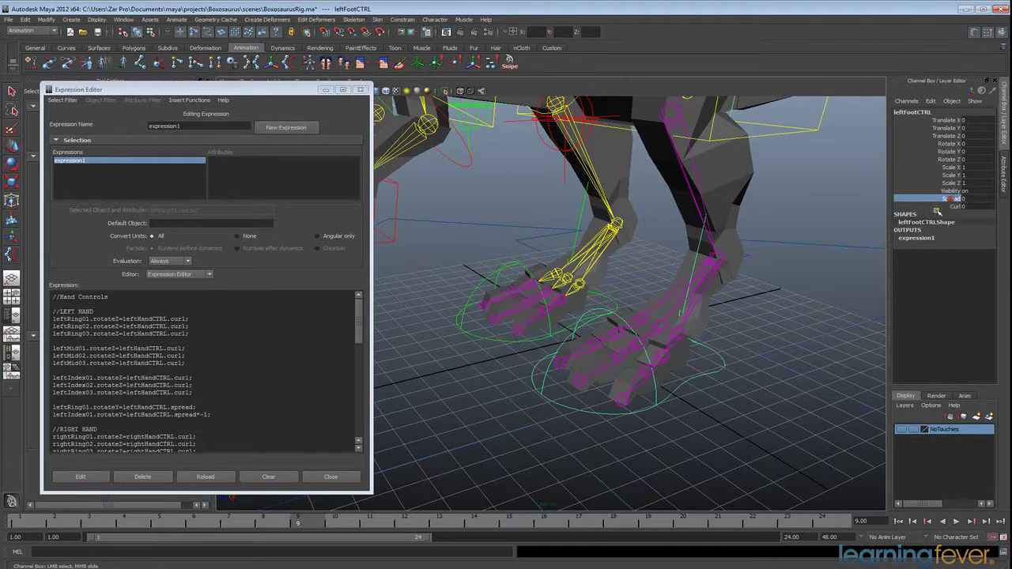
pyautogui.moveTo(579, 359); pyautogui.dragTo(744, 374, button='middle')
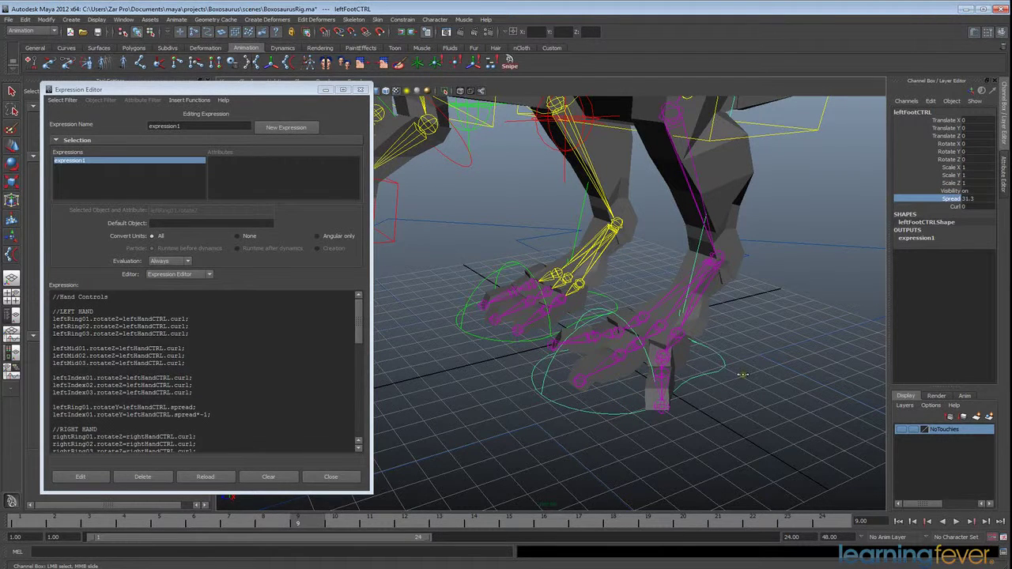
pyautogui.click(954, 207)
pyautogui.moveTo(588, 408); pyautogui.dragTo(496, 473, button='middle')
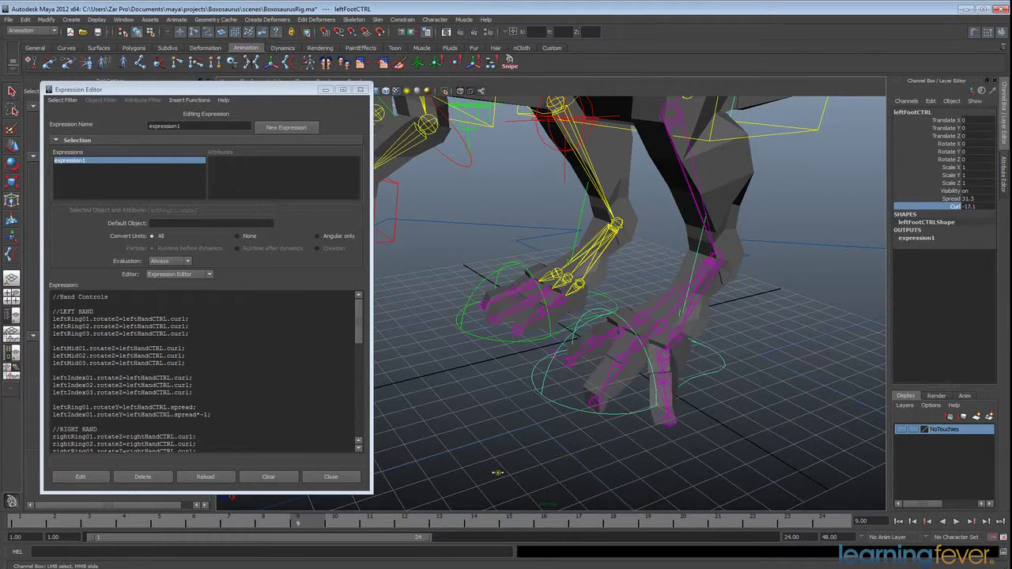
pyautogui.hotkey('ctrl', 'z')
pyautogui.hotkey('ctrl', 'z')
# Step: Test the right foot control's Spread at 32.4 and its Curl, and undo the changes
pyautogui.click(534, 364)
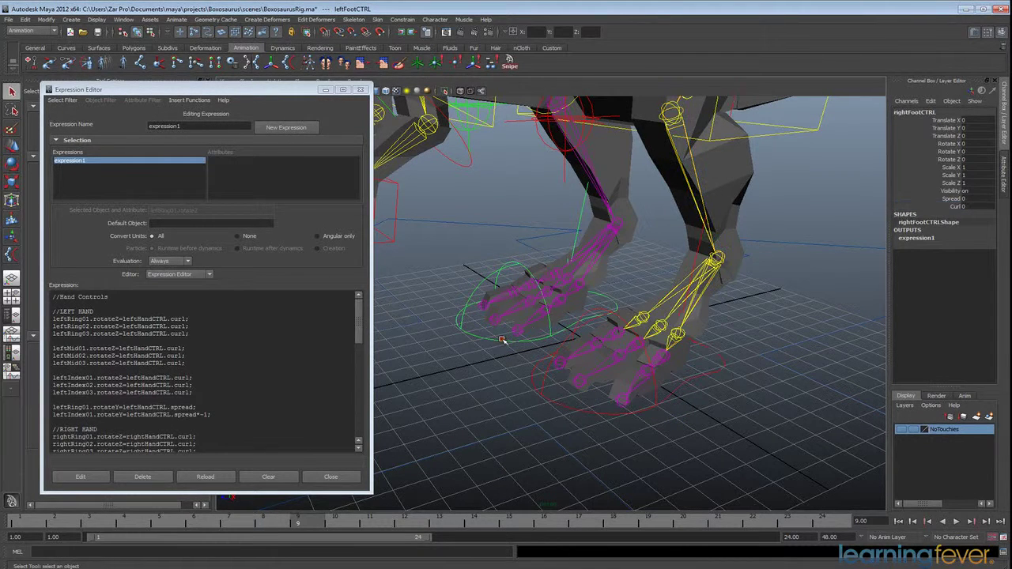
pyautogui.click(954, 199)
pyautogui.moveTo(515, 355); pyautogui.dragTo(666, 369, button='middle')
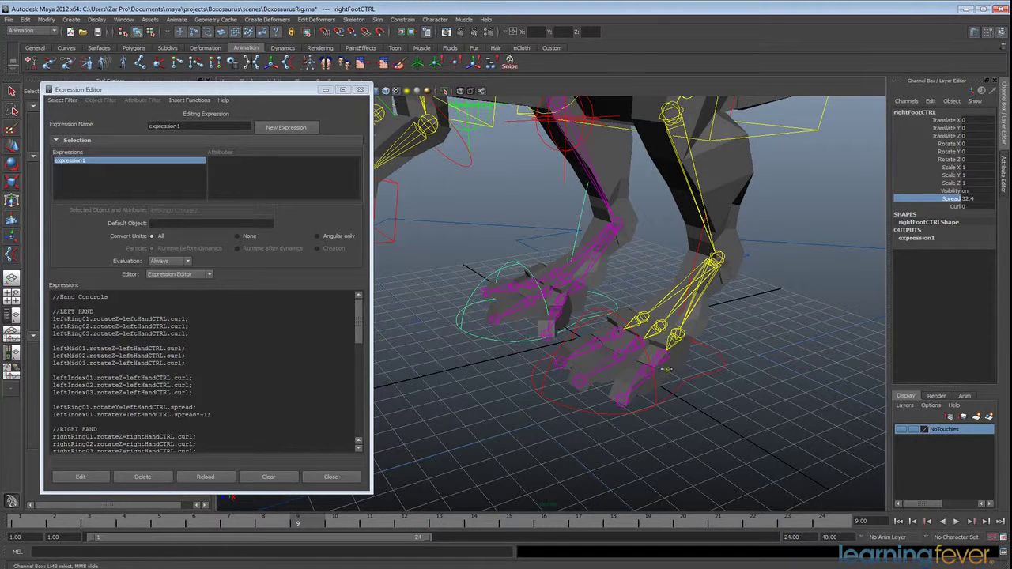
pyautogui.click(954, 207)
pyautogui.moveTo(557, 354); pyautogui.dragTo(599, 357, button='middle')
pyautogui.hotkey('ctrl', 'z')
pyautogui.hotkey('ctrl', 'z')
pyautogui.hotkey('ctrl', 'z')
pyautogui.hotkey('ctrl', 'z')
pyautogui.hotkey('ctrl', 'z')
pyautogui.hotkey('ctrl', 'z')
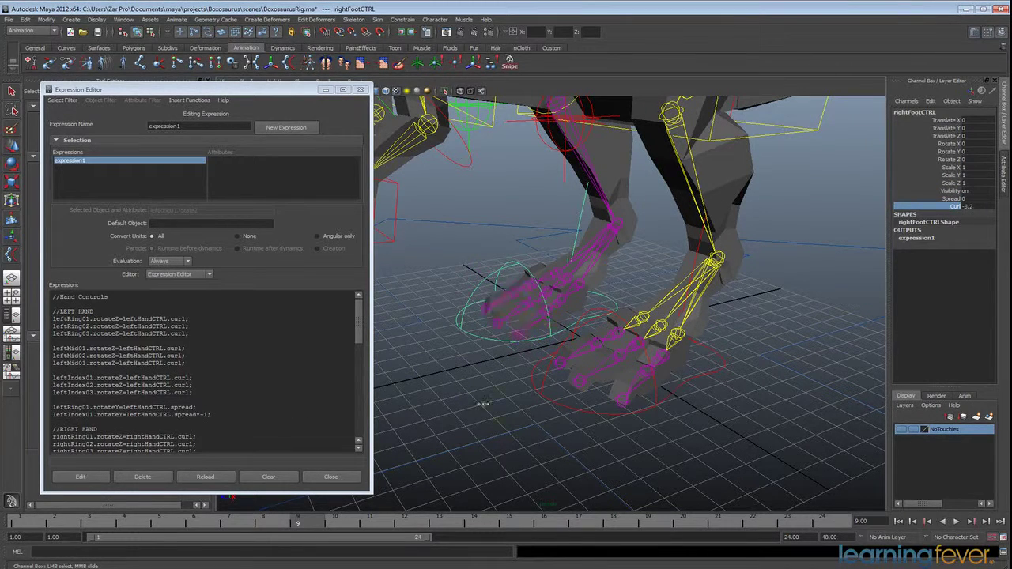
pyautogui.scroll(-8, 423, 283)
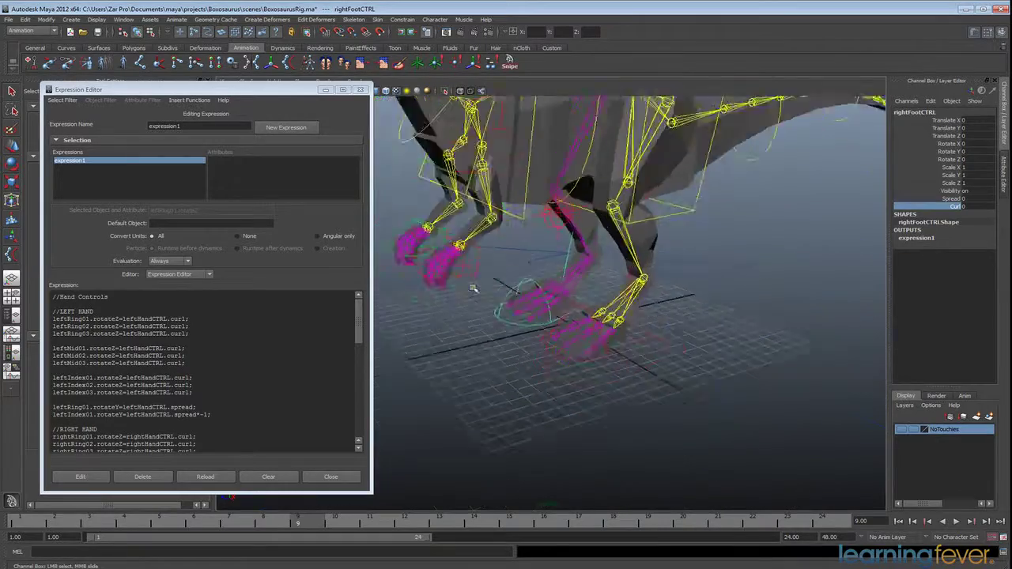
pyautogui.keyDown('alt'); pyautogui.moveTo(506, 317); pyautogui.dragTo(613, 348); pyautogui.keyUp('alt')
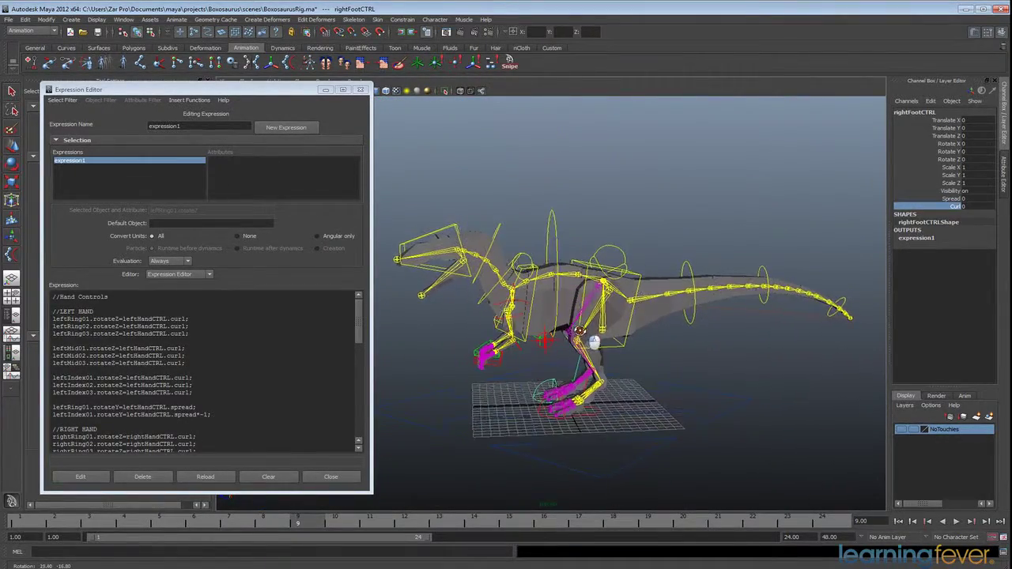